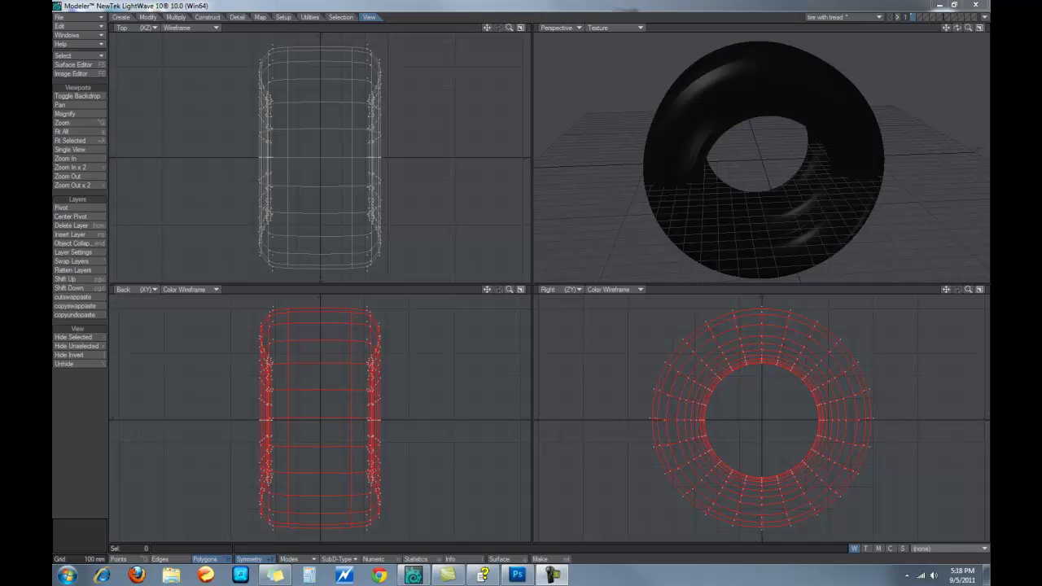
# Step: Cancel the pending bevel and maximize the Right view, zoomed in on the tire's inner edge
pyautogui.press('b')
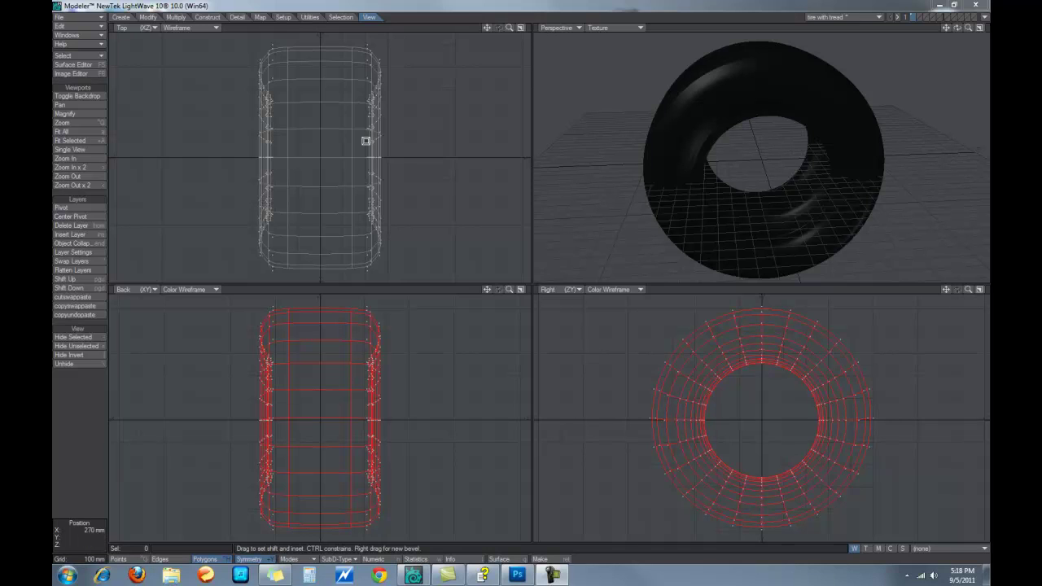
pyautogui.press('space')
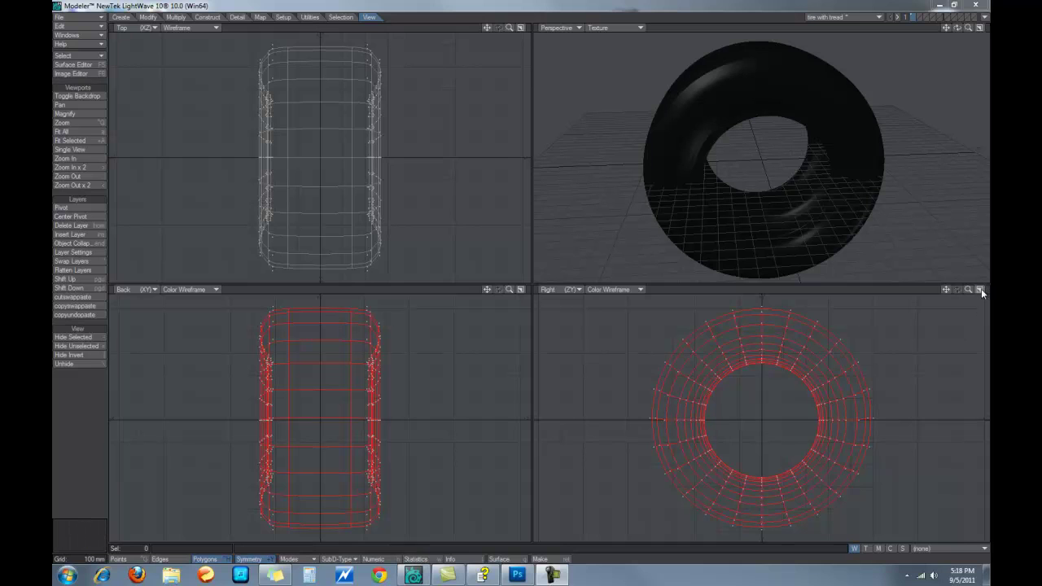
pyautogui.click(981, 288)
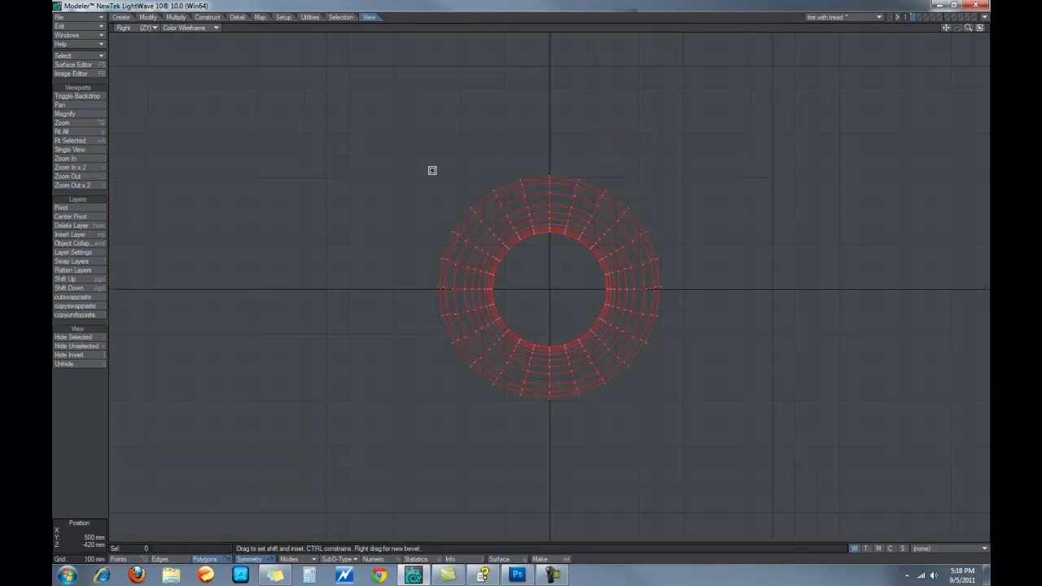
pyautogui.press('space')
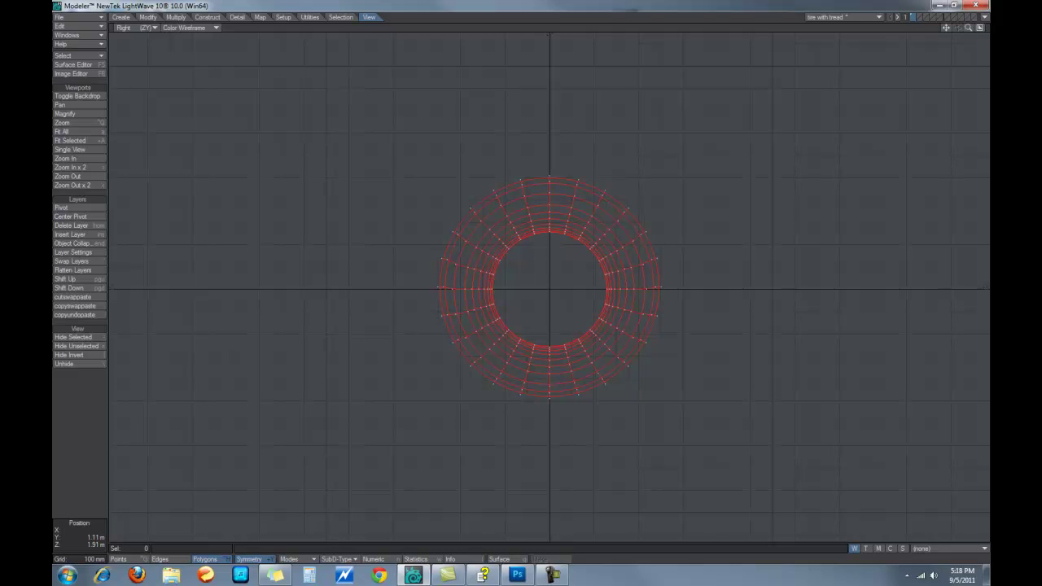
pyautogui.moveTo(968, 28); pyautogui.dragTo(993, 43)
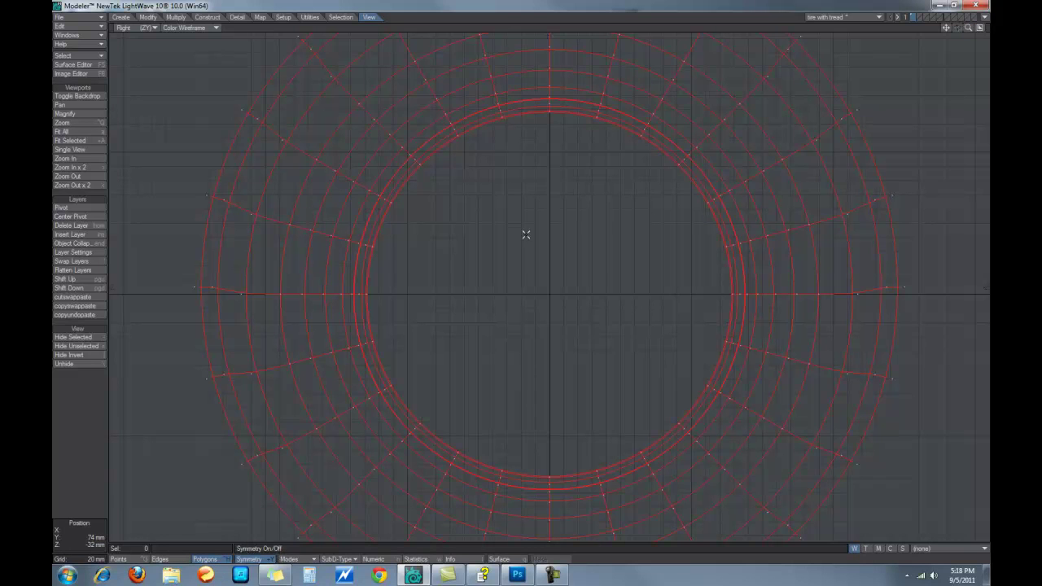
# Step: Pick a strip of inner tread polygons and use Select Loop to take the whole ring
pyautogui.click(612, 123)
pyautogui.click(643, 140)
pyautogui.click(684, 175)
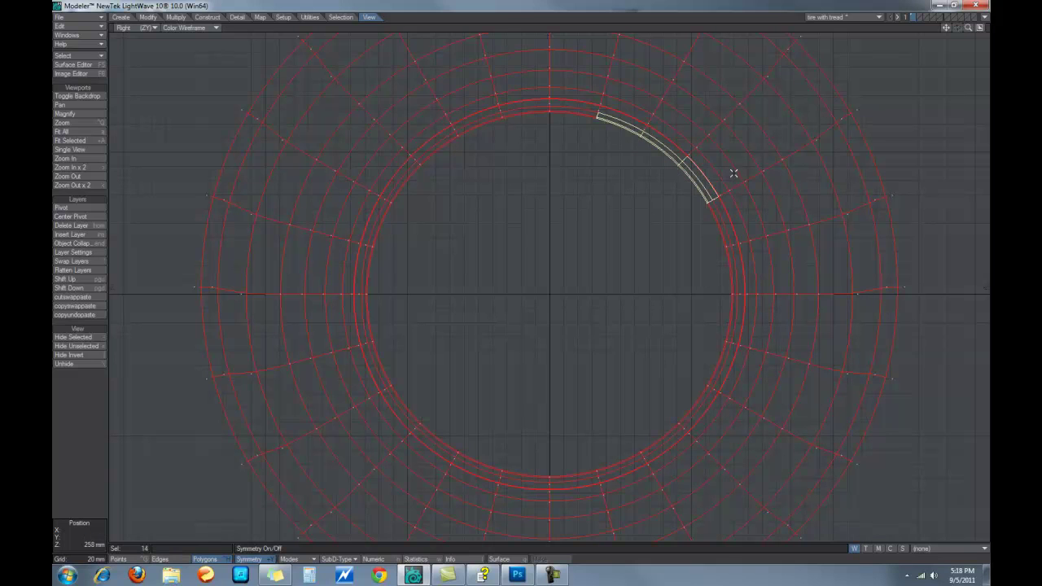
pyautogui.click(705, 179)
pyautogui.click(703, 176)
pyautogui.click(65, 57)
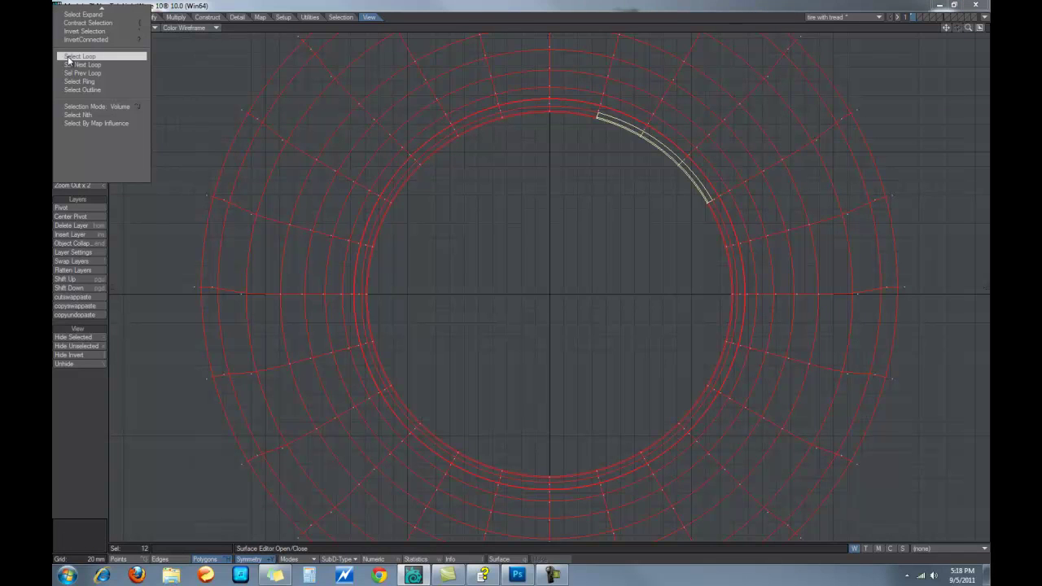
pyautogui.click(69, 57)
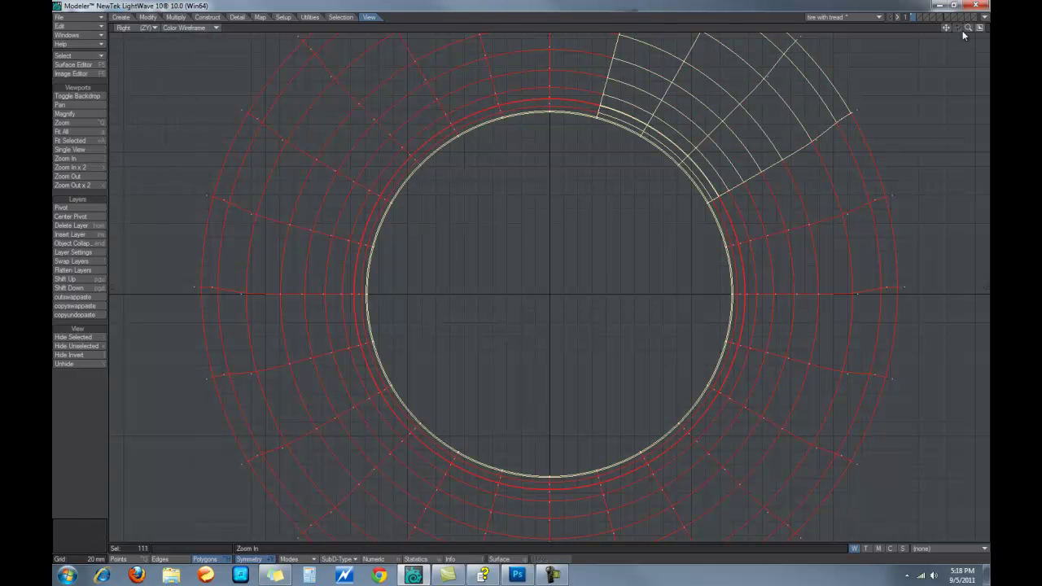
# Step: Deselect the stray polygons and grow the selection twice to four inner rings, 192 polygons
pyautogui.moveTo(970, 31)
pyautogui.mouseDown()
pyautogui.moveTo(701, 49)
pyautogui.moveTo(659, 77)
pyautogui.moveTo(617, 137)
pyautogui.moveTo(611, 165)
pyautogui.moveTo(629, 171)
pyautogui.moveTo(669, 116)
pyautogui.moveTo(724, 95)
pyautogui.moveTo(733, 130)
pyautogui.moveTo(686, 160)
pyautogui.moveTo(658, 201)
pyautogui.mouseUp()
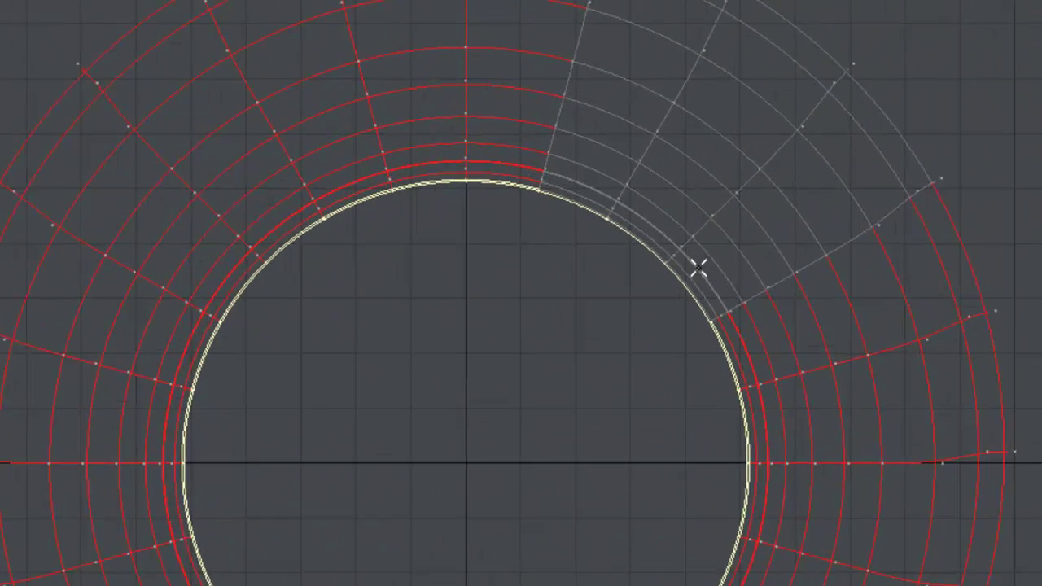
pyautogui.moveTo(698, 268); pyautogui.dragTo(720, 264)
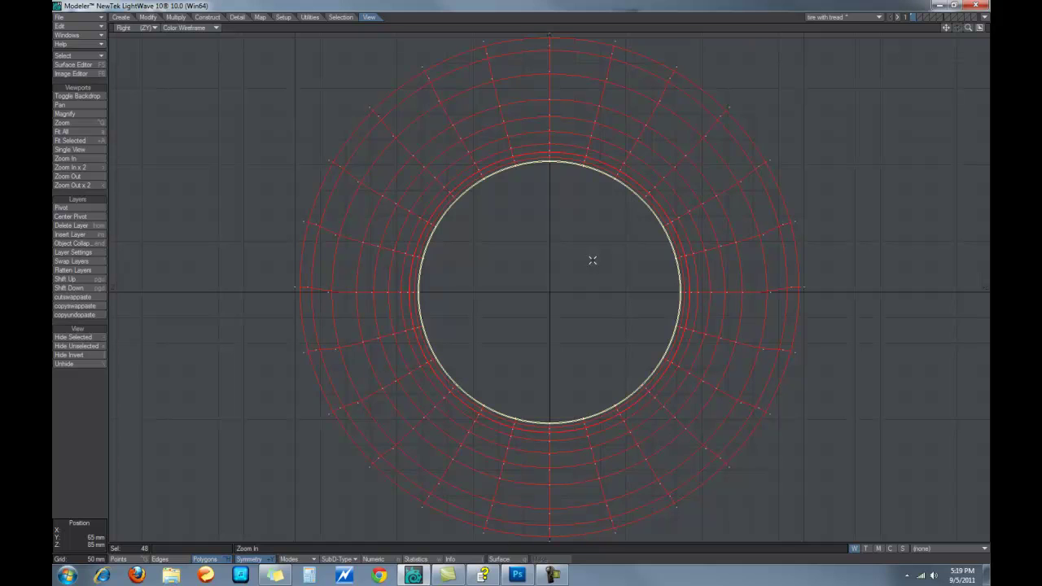
pyautogui.hotkey('shift', ']')
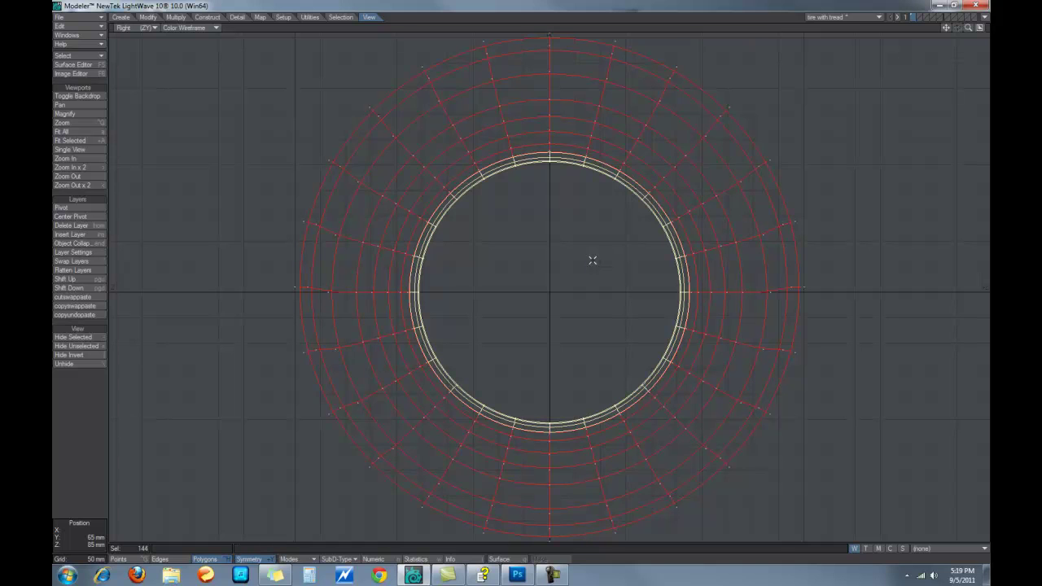
pyautogui.hotkey('shift', ']')
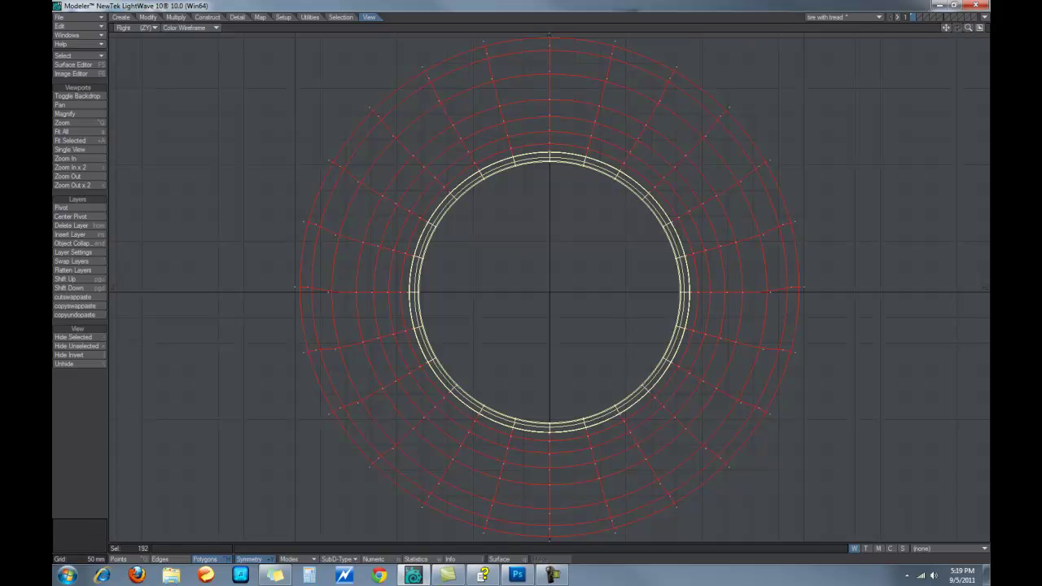
# Step: Hide unselected geometry, clear the selection, and use the next empty layer with the rings as background
pyautogui.click(980, 28)
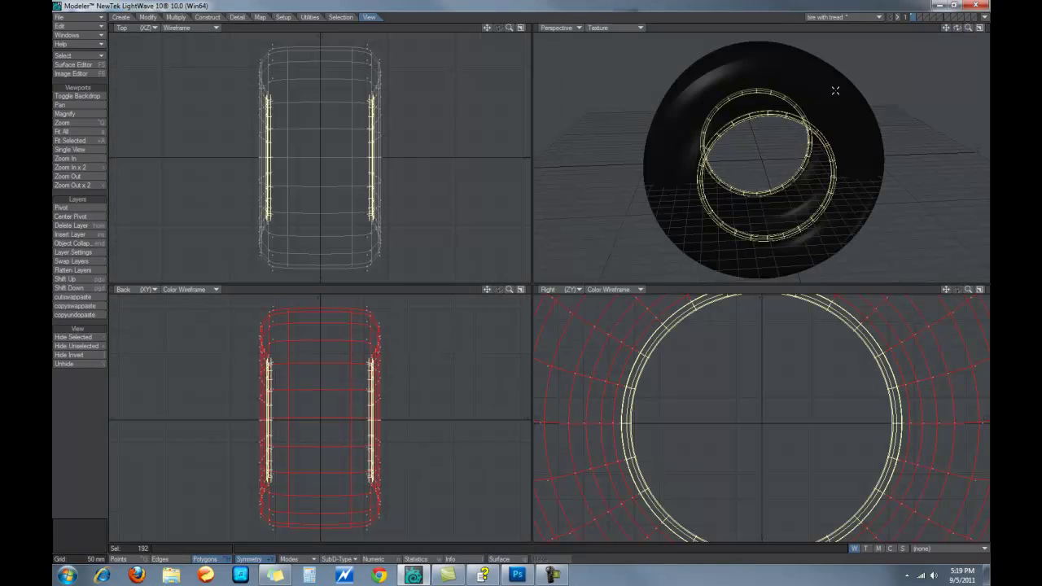
pyautogui.press('Insert')
pyautogui.click(81, 349)
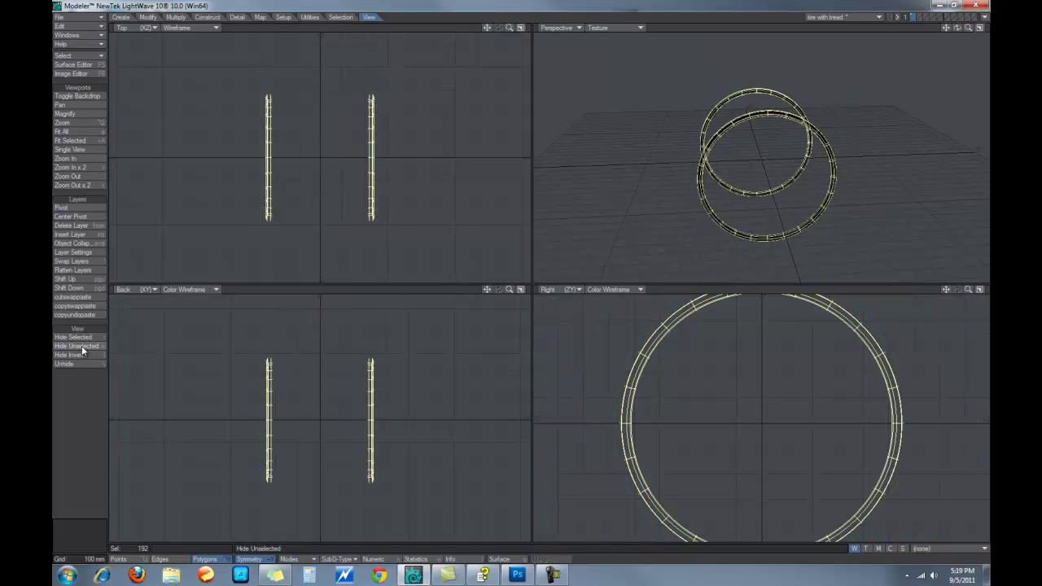
pyautogui.click(100, 442)
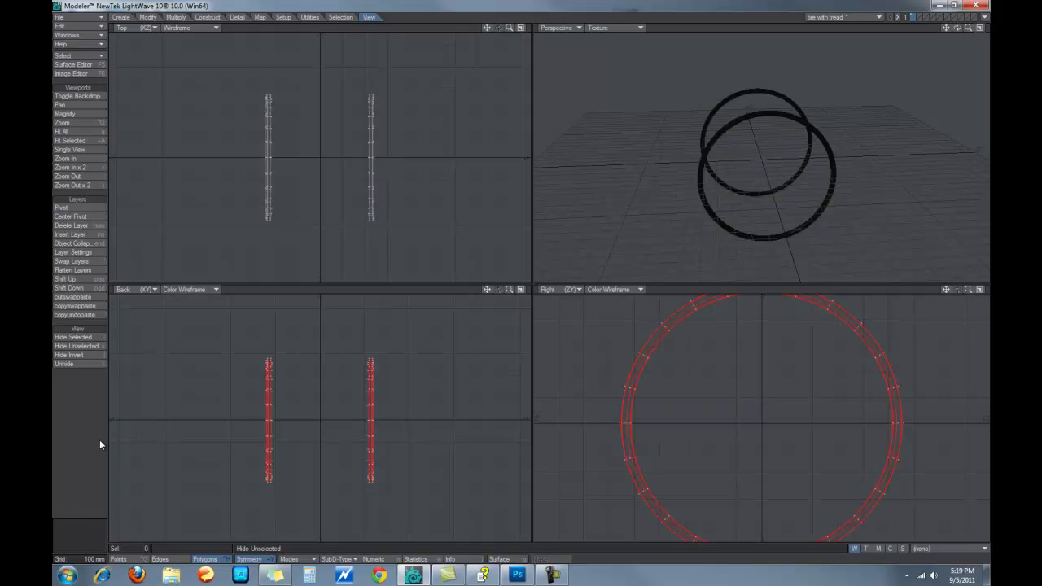
pyautogui.click(919, 17)
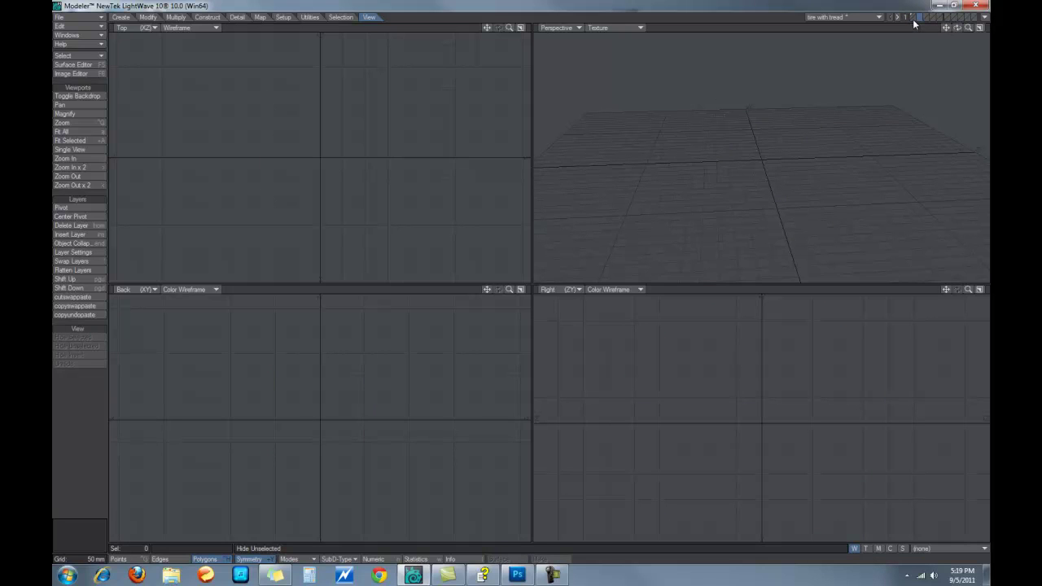
pyautogui.click(914, 18)
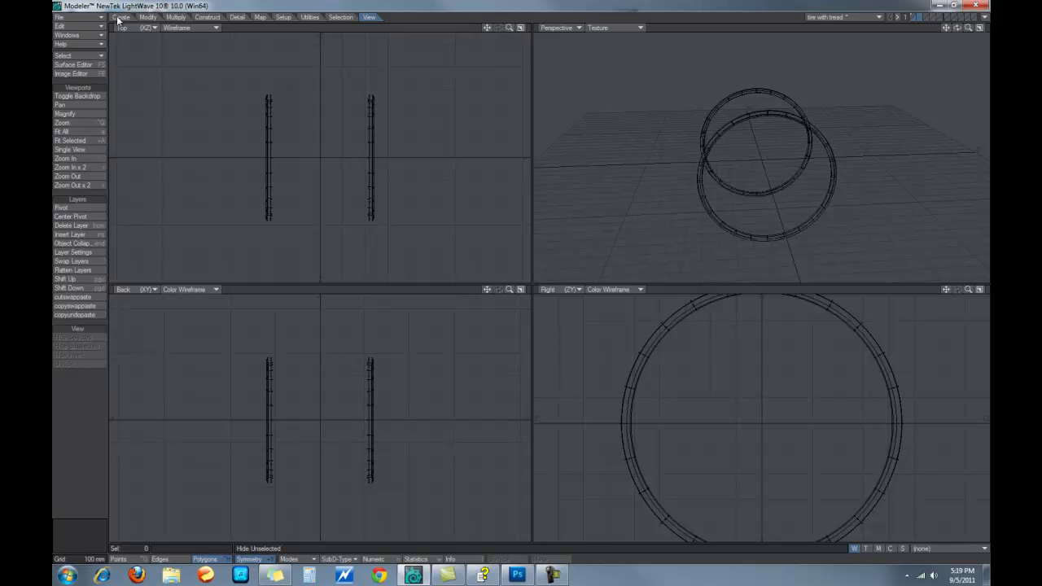
# Step: Numerically create an X-axis disc from -240 to 240 mm with a 255 mm radius
pyautogui.click(97, 106)
pyautogui.click(122, 17)
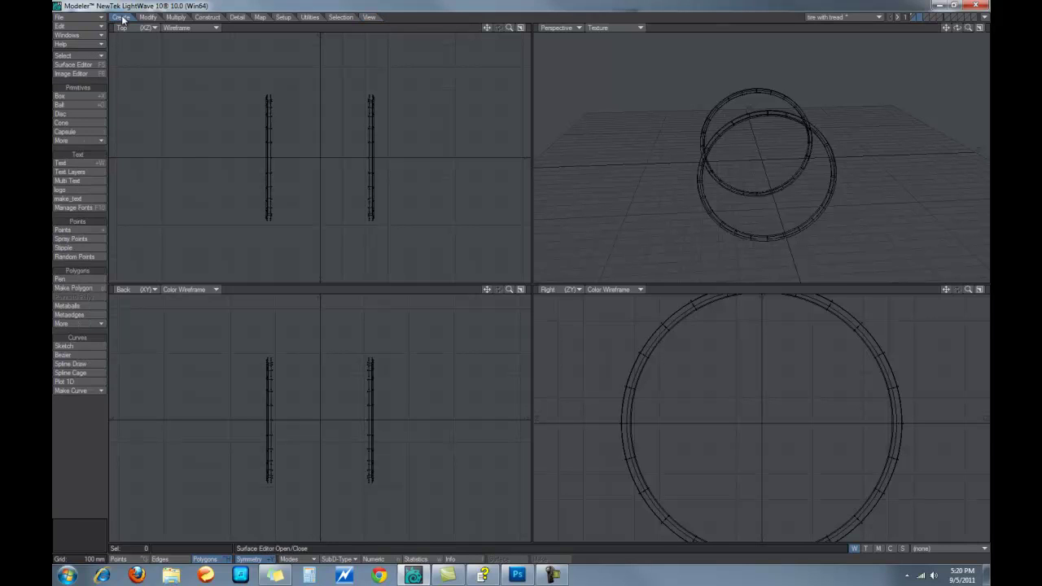
pyautogui.click(71, 114)
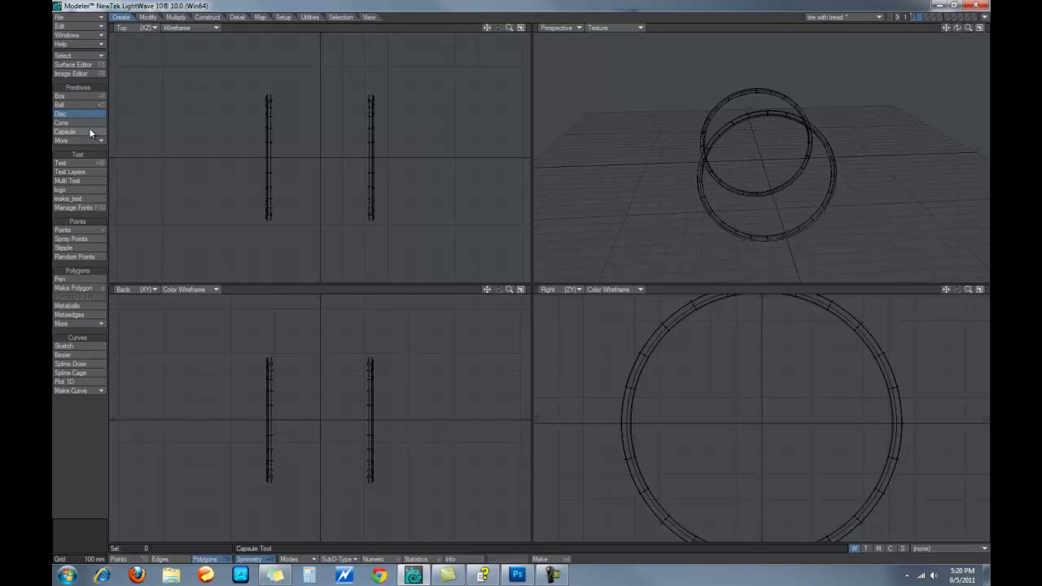
pyautogui.press('n')
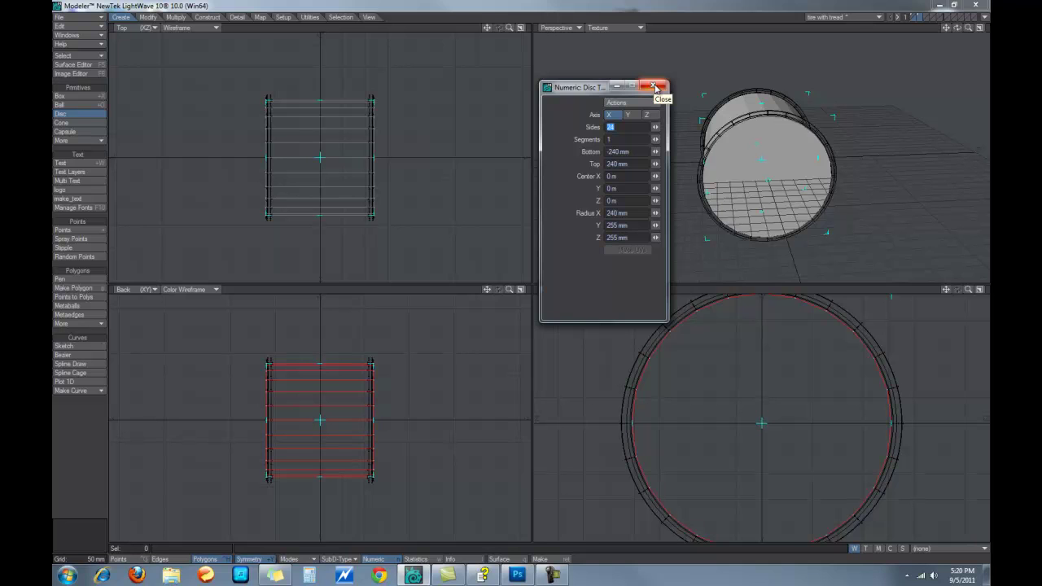
pyautogui.click(656, 87)
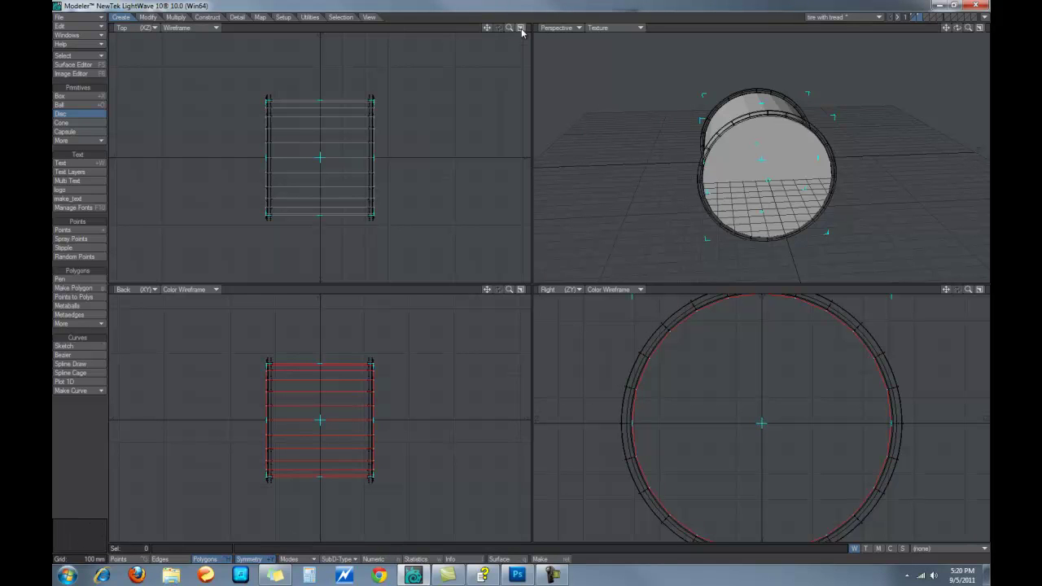
# Step: In the maximized Top view, drag the disc's ends inward to span -220 to 220 mm
pyautogui.click(521, 27)
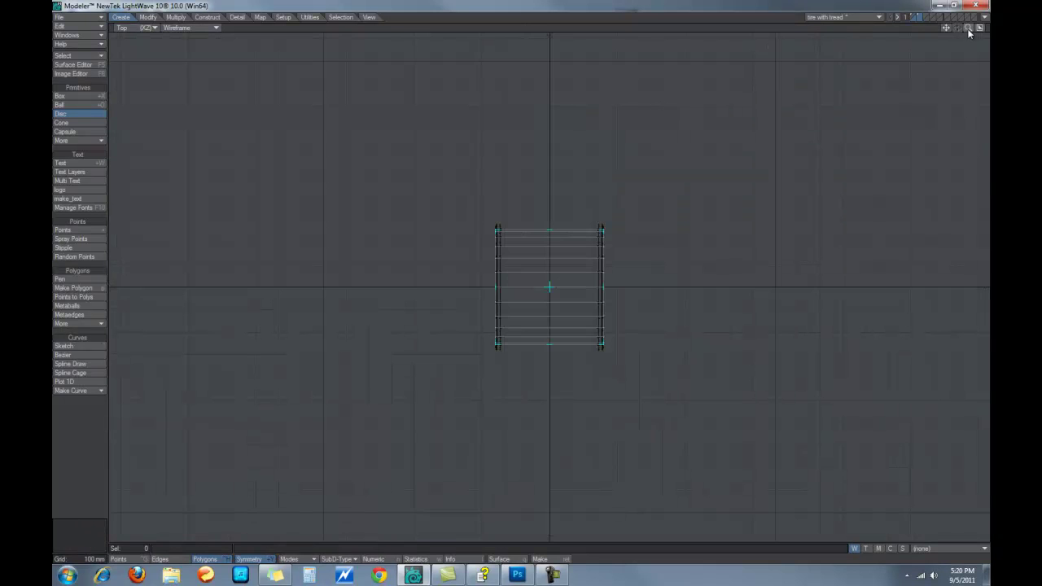
pyautogui.scroll(3, 549, 286)
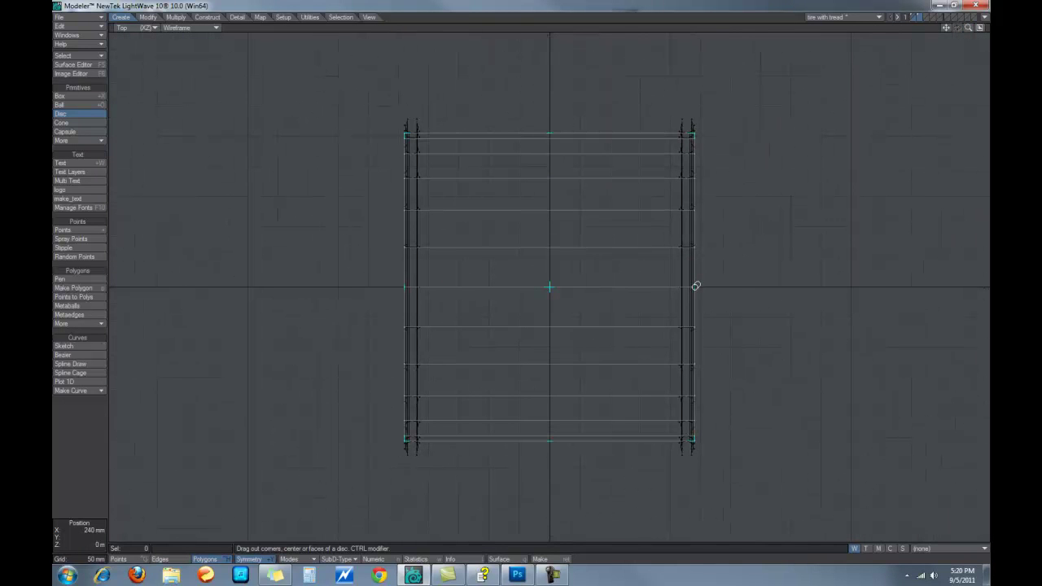
pyautogui.moveTo(694, 286); pyautogui.dragTo(684, 285)
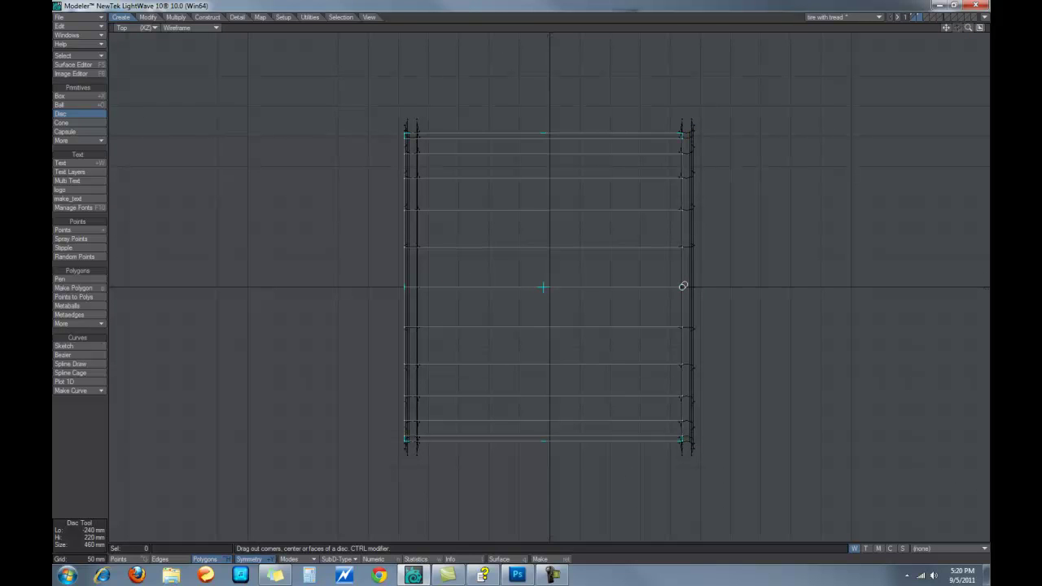
pyautogui.moveTo(683, 285); pyautogui.dragTo(683, 287)
pyautogui.click(405, 288)
pyautogui.moveTo(405, 288); pyautogui.dragTo(418, 290)
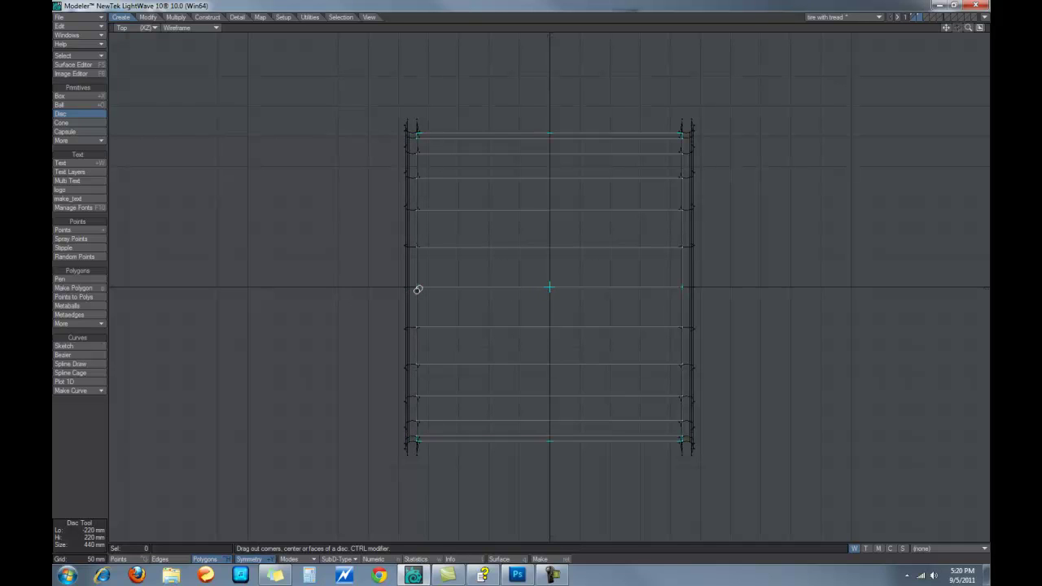
pyautogui.press('space')
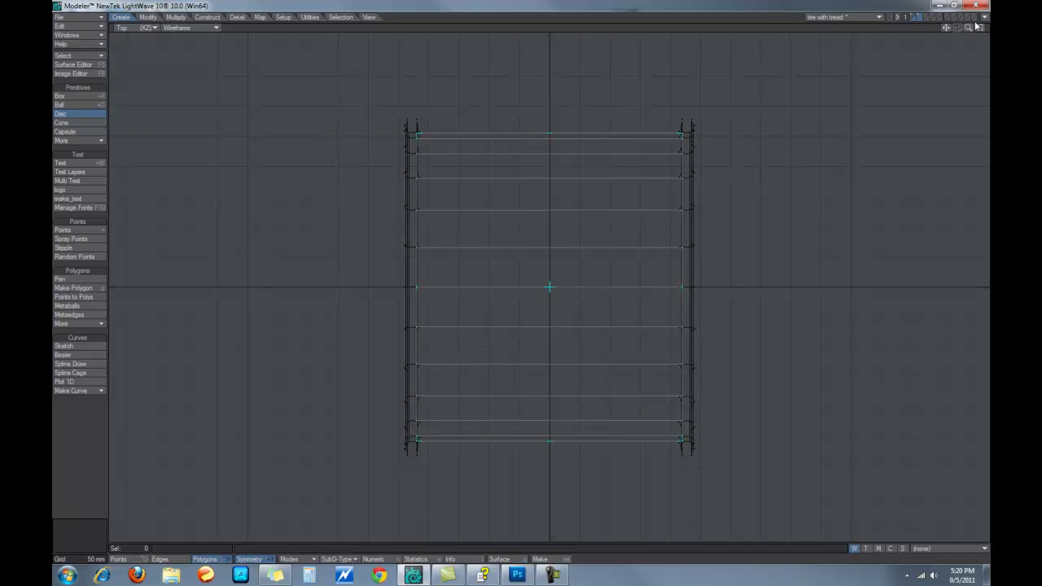
# Step: Draw a new disc in the Back view with ends at -220 and 220 mm and commit it
pyautogui.click(979, 28)
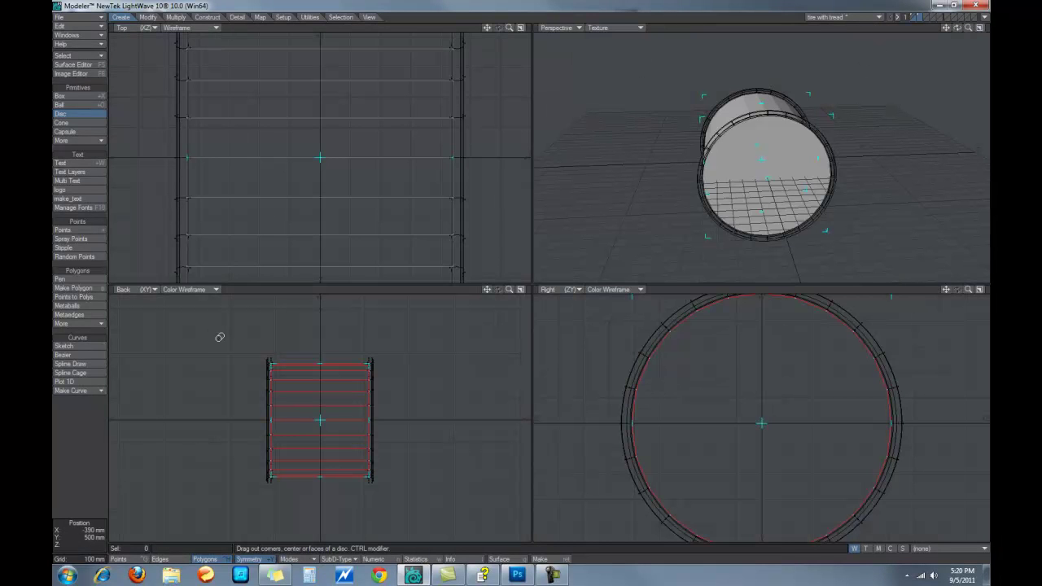
pyautogui.moveTo(508, 290); pyautogui.dragTo(582, 304)
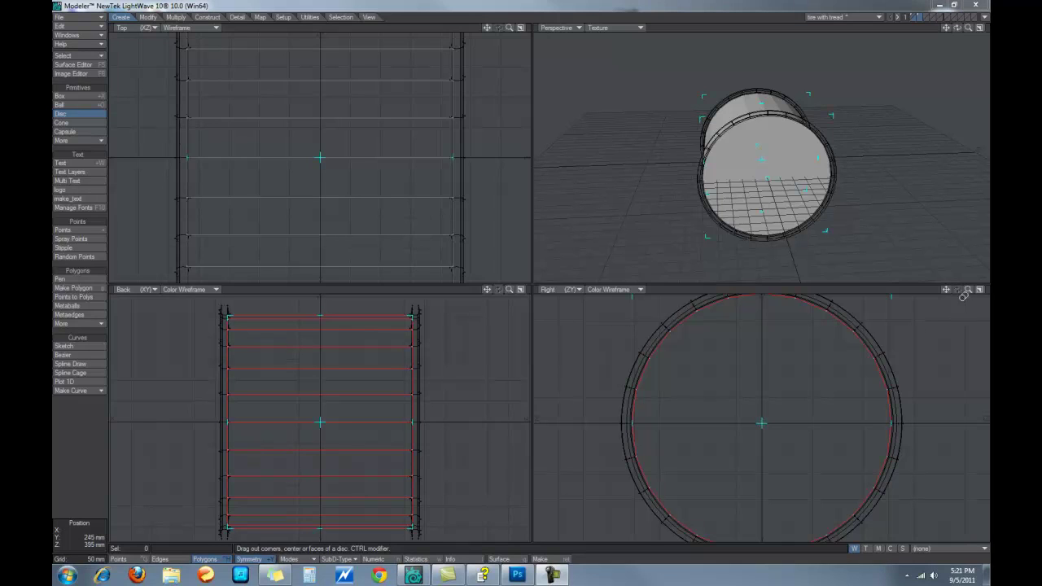
pyautogui.moveTo(968, 290); pyautogui.dragTo(952, 300)
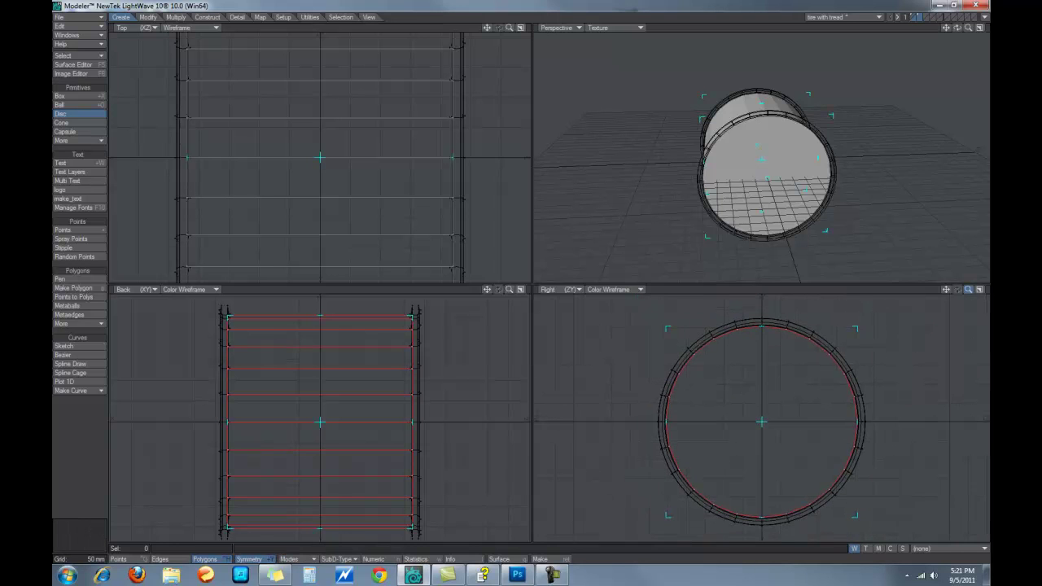
pyautogui.moveTo(855, 328); pyautogui.dragTo(855, 334)
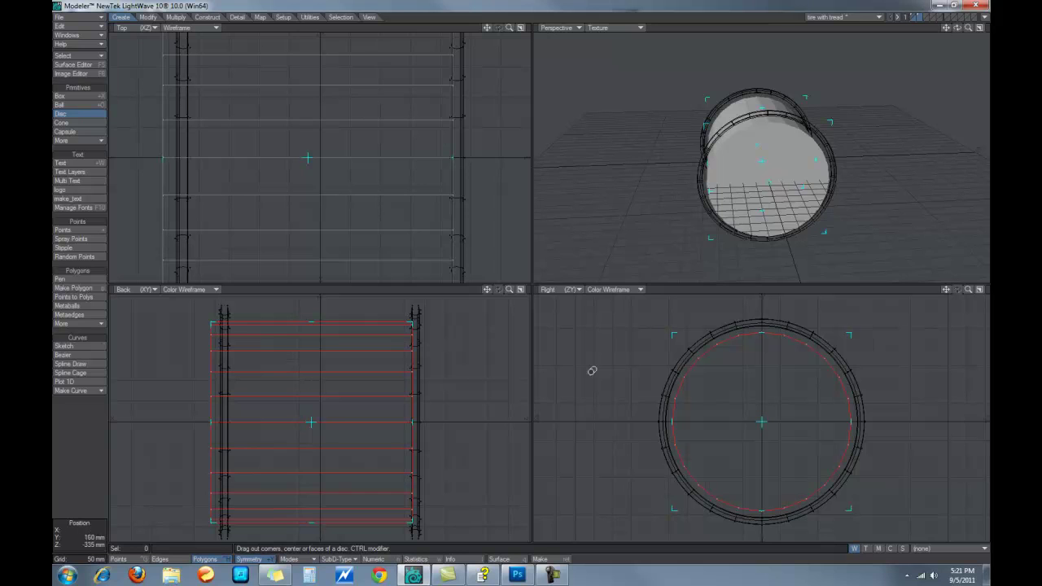
pyautogui.moveTo(211, 422); pyautogui.dragTo(231, 425)
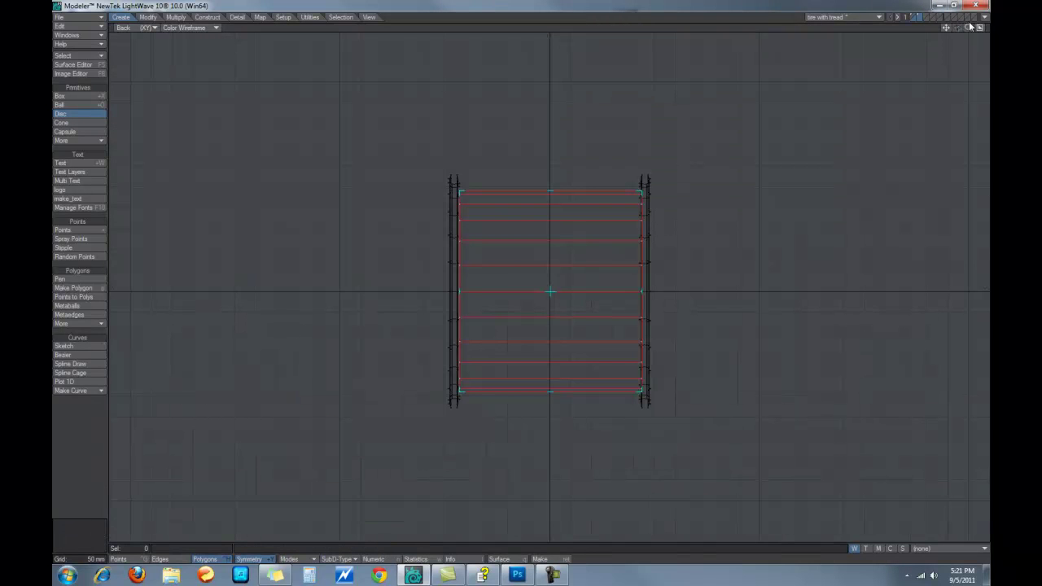
pyautogui.scroll(2, 751, 200)
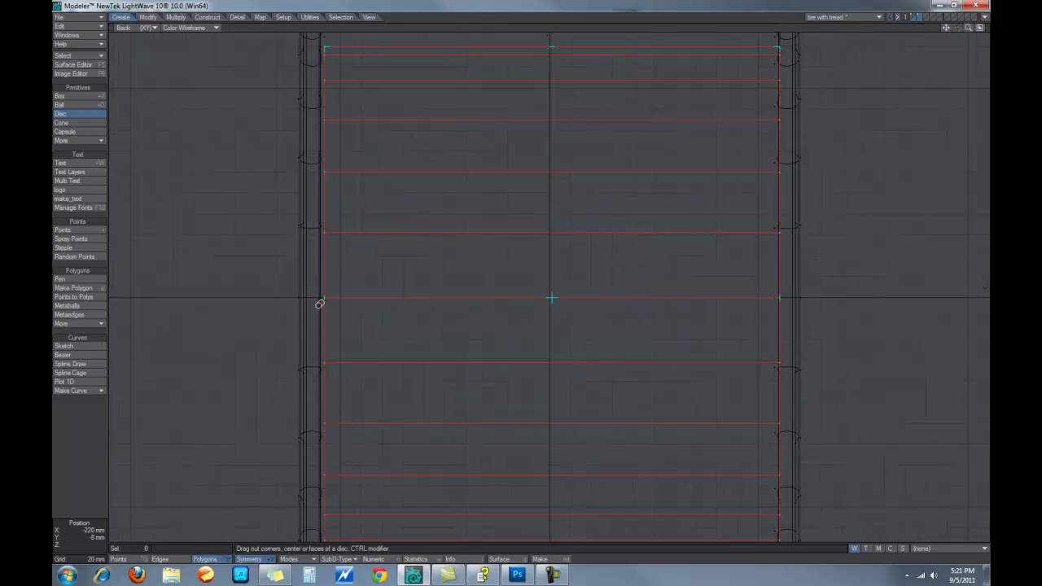
pyautogui.moveTo(324, 297); pyautogui.dragTo(321, 298)
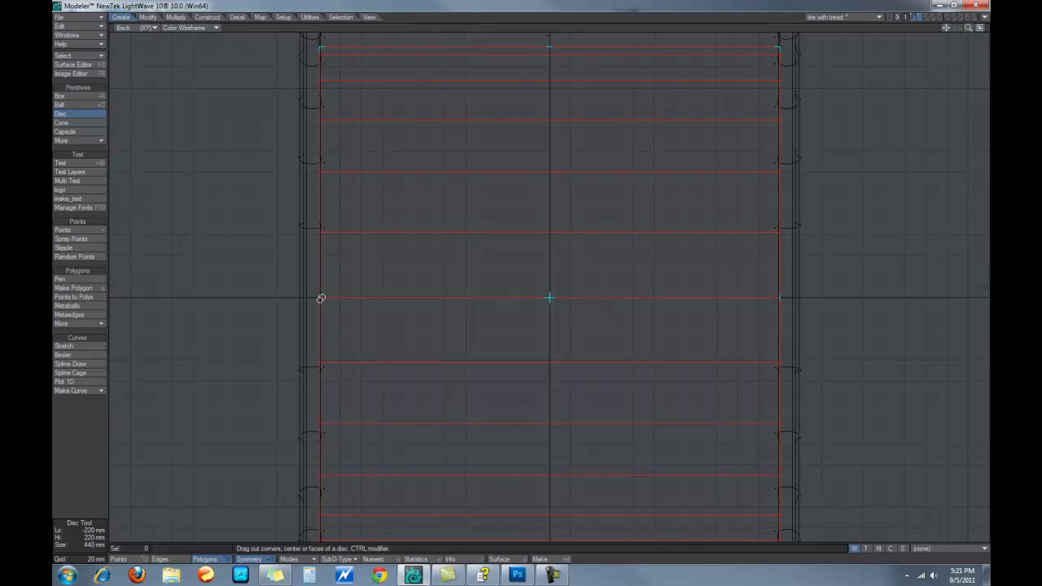
pyautogui.press('Return')
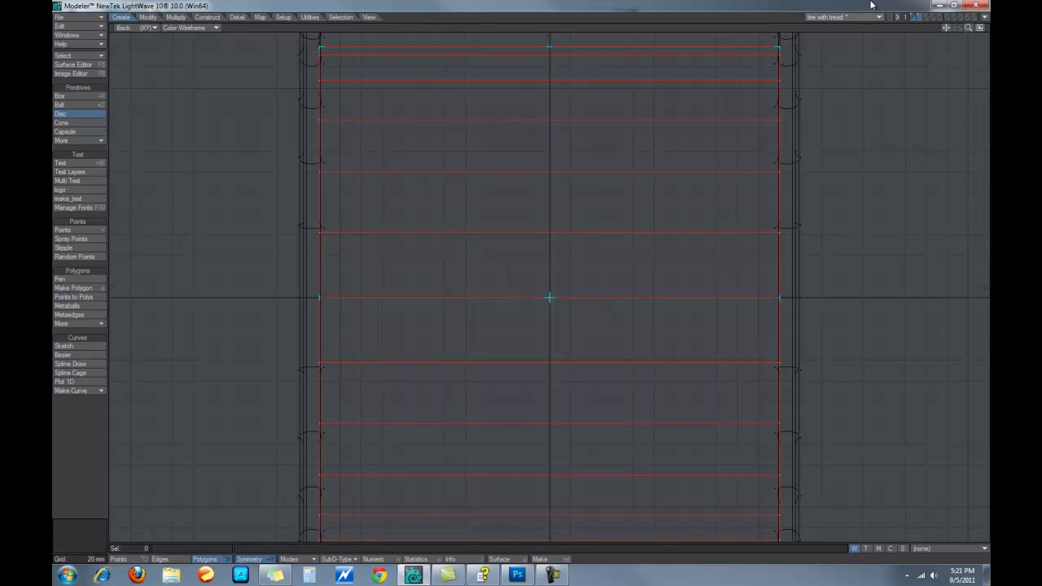
pyautogui.click(982, 29)
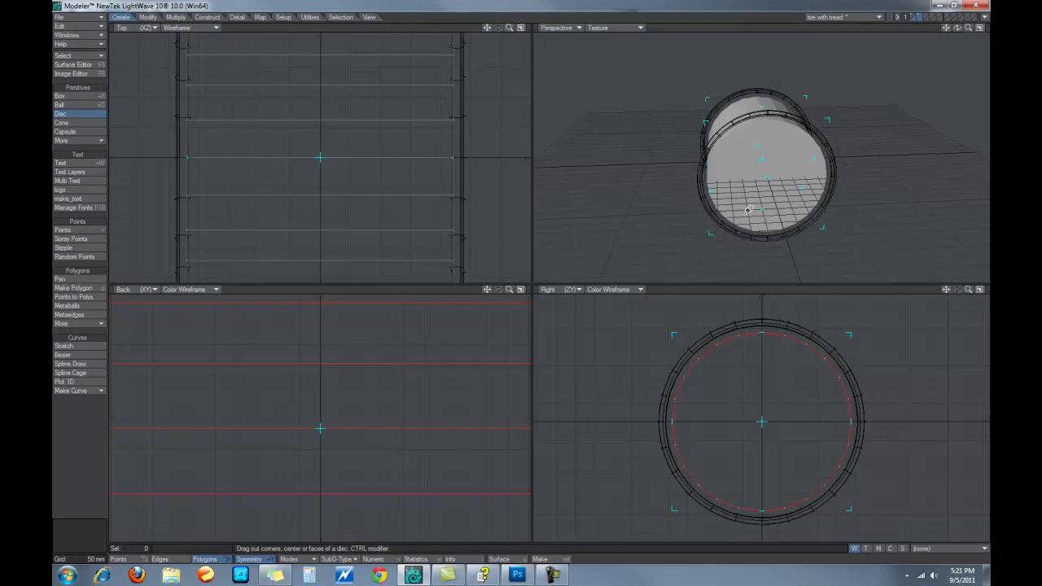
# Step: Drop the Disc tool and select both of the disc's end-cap polygons
pyautogui.press('space')
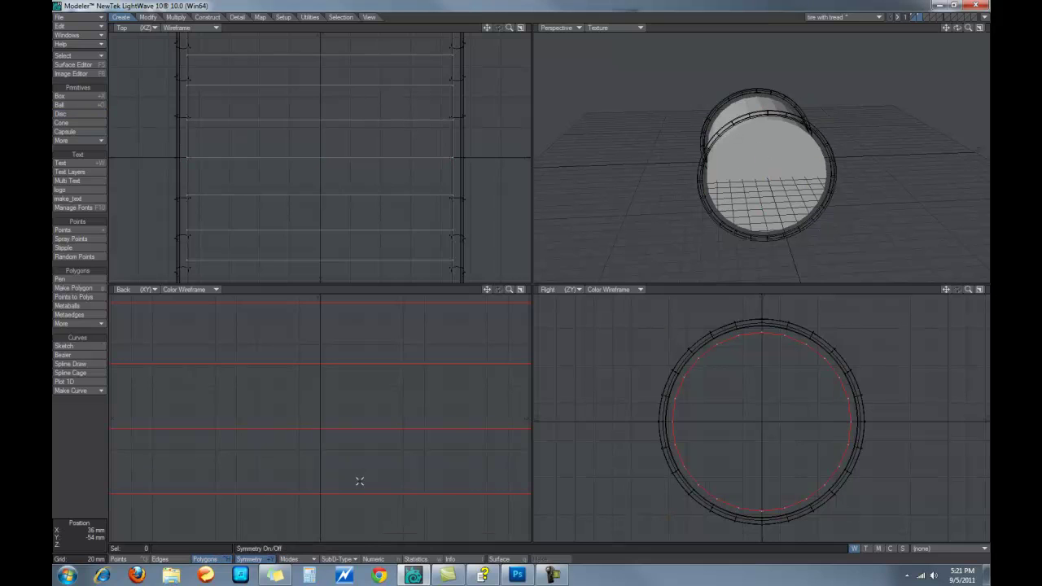
pyautogui.click(769, 150)
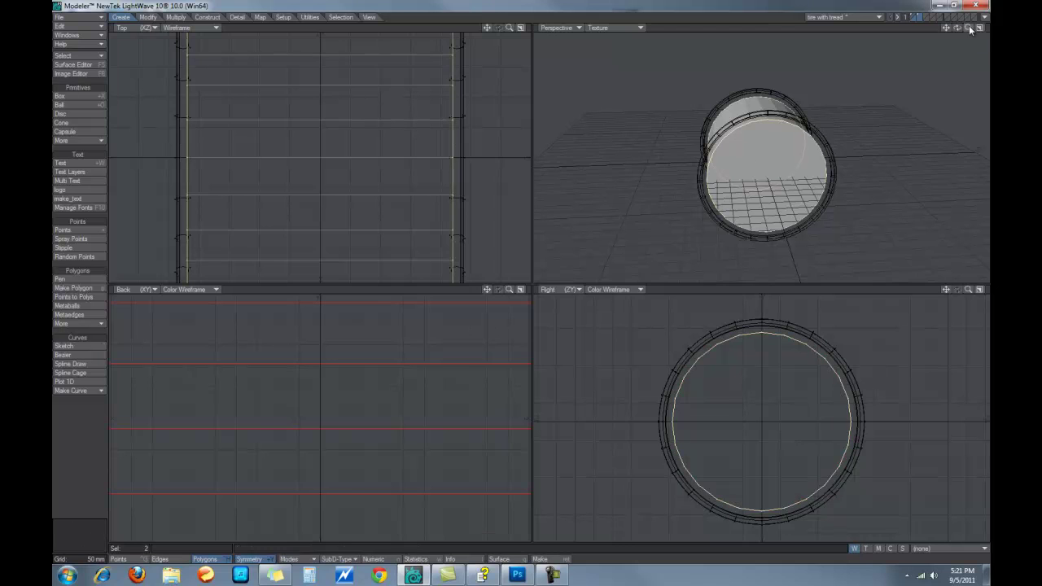
# Step: In the maximized Back view, bevel the end caps repeatedly, adjusting shift and inset into a stepped flange
pyautogui.click(520, 289)
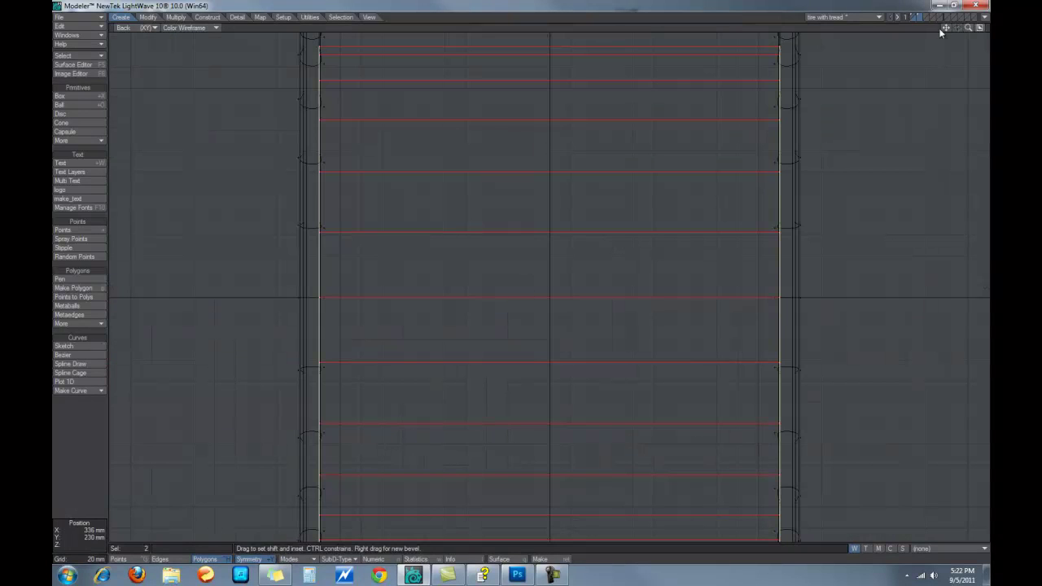
pyautogui.moveTo(947, 29); pyautogui.dragTo(950, 192)
pyautogui.press('b')
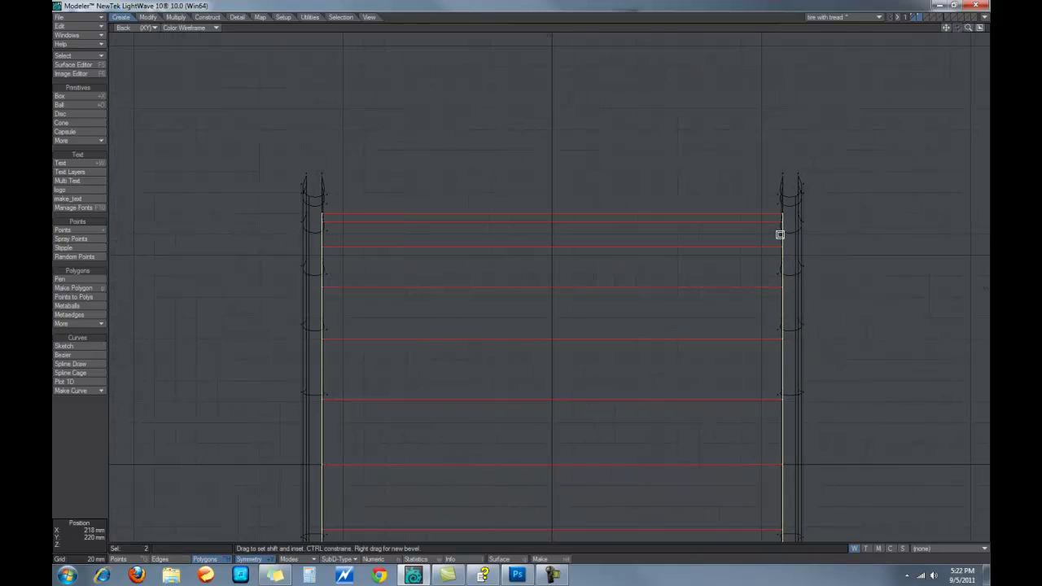
pyautogui.moveTo(779, 234); pyautogui.dragTo(782, 210)
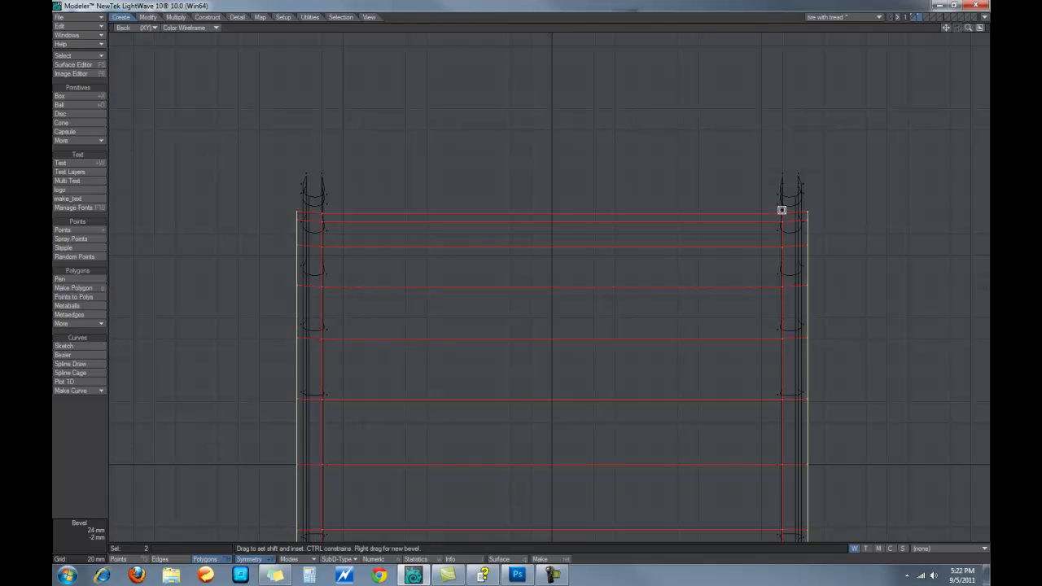
pyautogui.moveTo(783, 210); pyautogui.dragTo(819, 221)
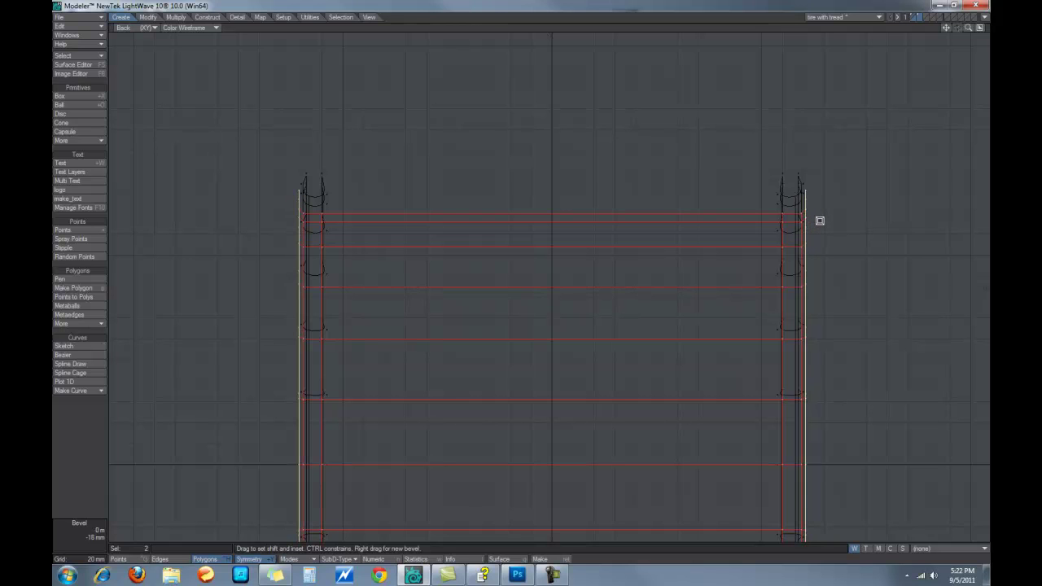
pyautogui.moveTo(820, 220); pyautogui.dragTo(820, 221)
pyautogui.moveTo(819, 218); pyautogui.dragTo(819, 210)
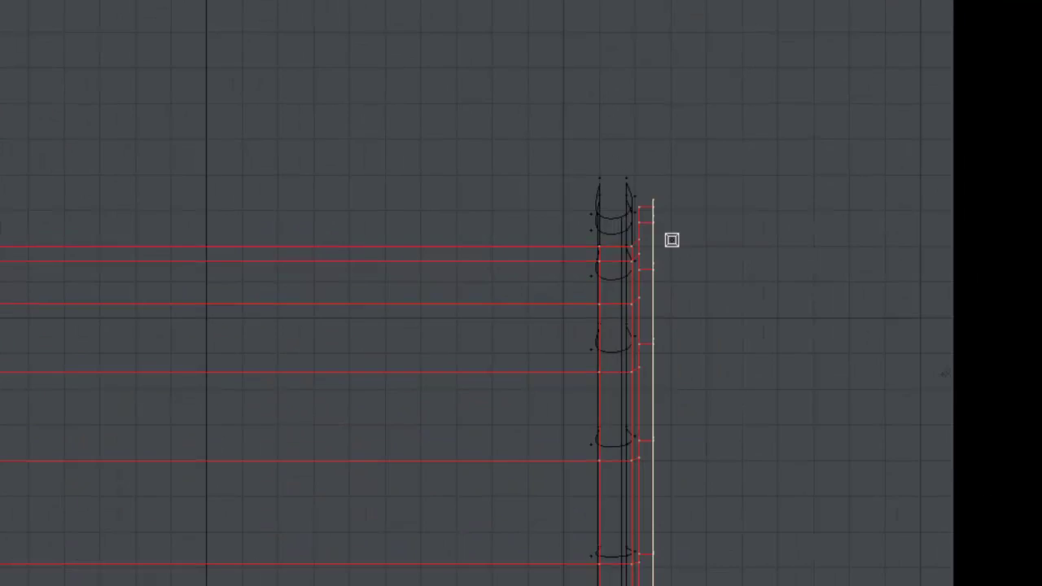
pyautogui.moveTo(671, 239); pyautogui.dragTo(697, 242)
pyautogui.moveTo(629, 258)
pyautogui.mouseDown()
pyautogui.moveTo(613, 251)
pyautogui.moveTo(621, 248)
pyautogui.moveTo(622, 269)
pyautogui.mouseUp()
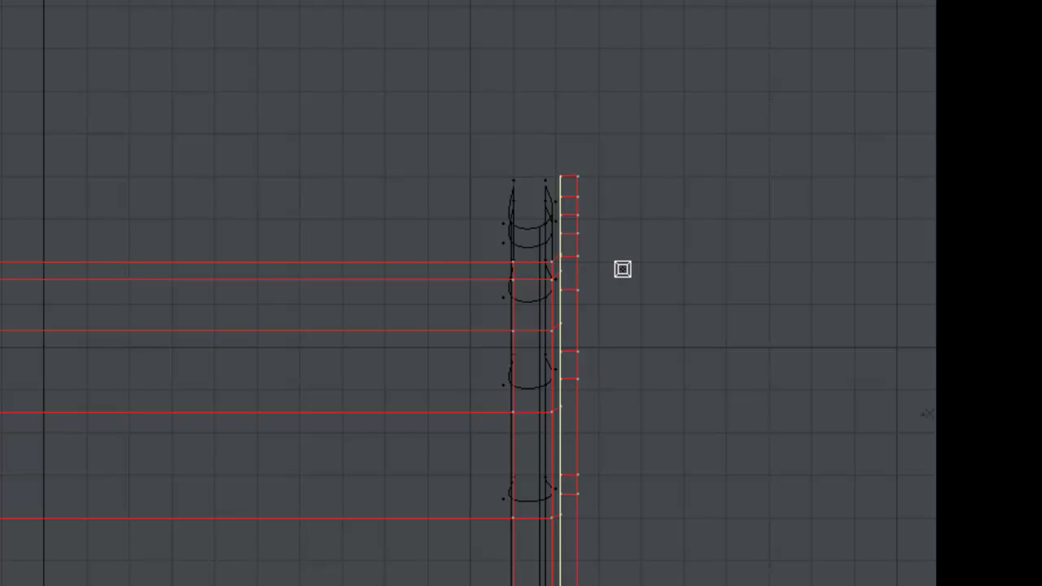
pyautogui.moveTo(622, 269)
pyautogui.mouseDown()
pyautogui.moveTo(642, 282)
pyautogui.moveTo(621, 272)
pyautogui.mouseUp()
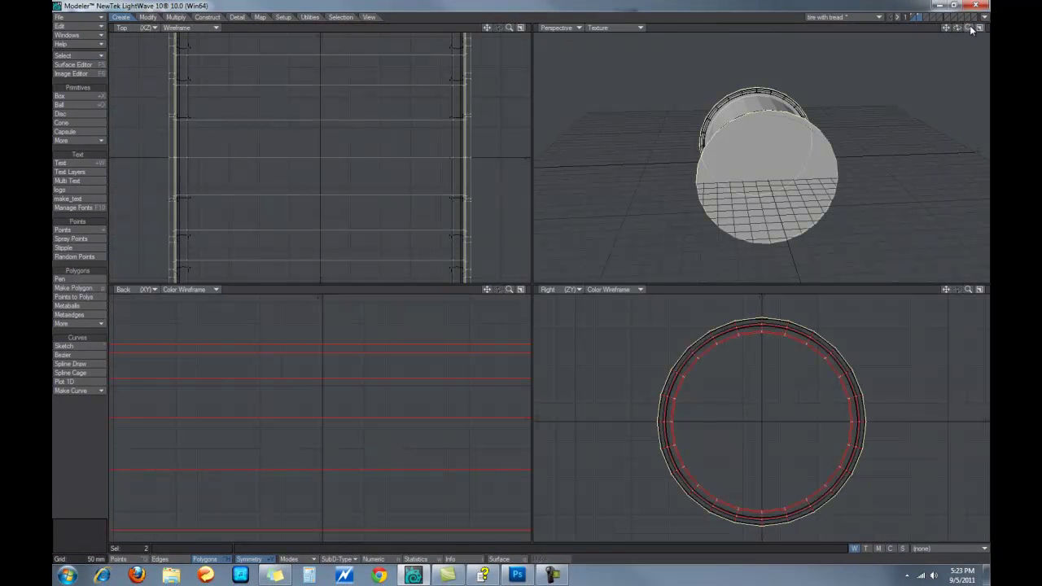
# Step: Zoom out to view the whole rim and delete its two selected end-cap polygons
pyautogui.moveTo(968, 27)
pyautogui.mouseDown()
pyautogui.moveTo(878, 32)
pyautogui.moveTo(959, 29)
pyautogui.mouseUp()
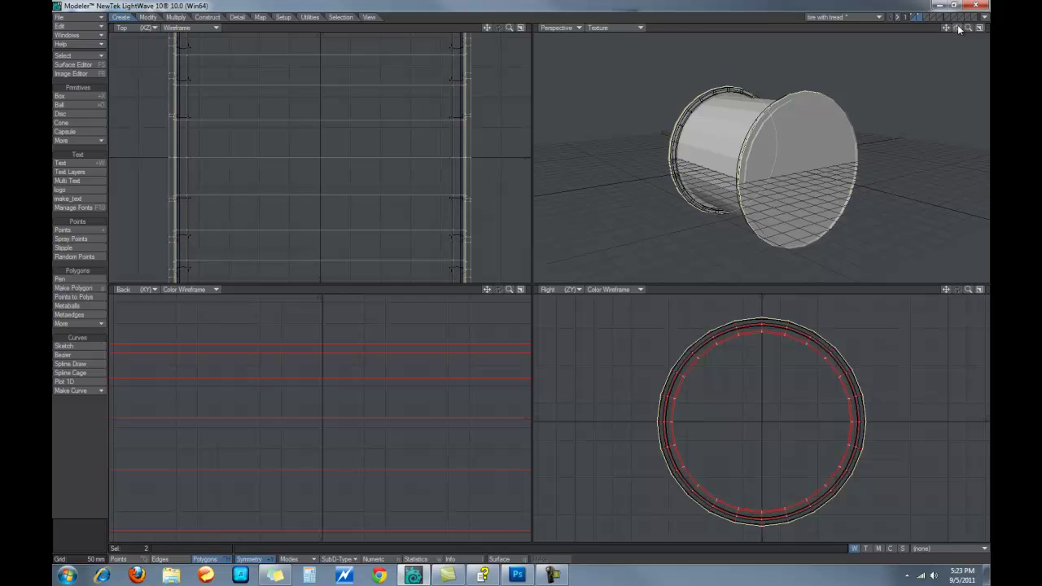
pyautogui.press('Delete')
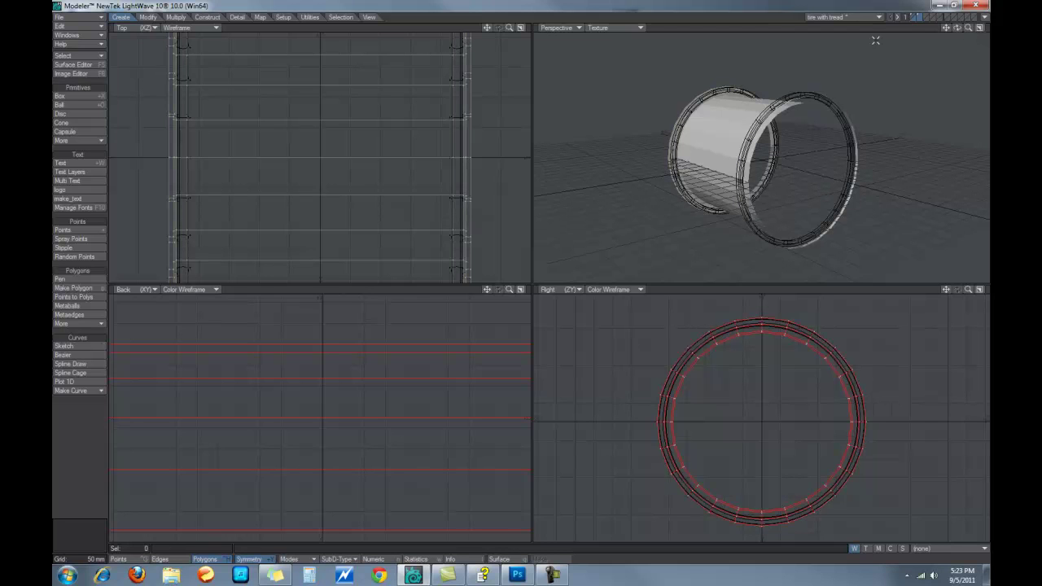
pyautogui.click(918, 17)
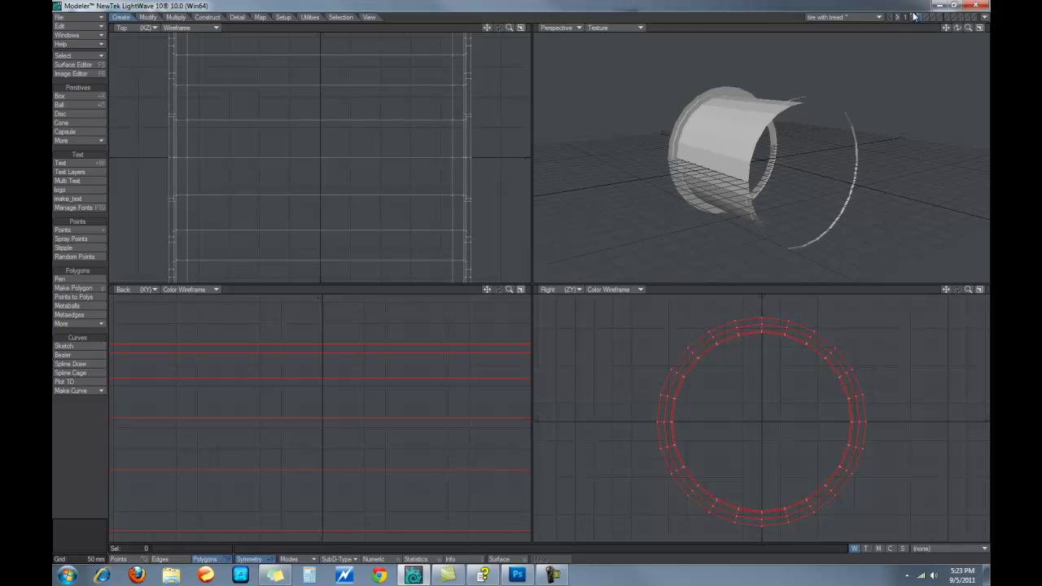
# Step: Convert the open rim to subpatches with Tab and show the tire rings as background
pyautogui.moveTo(957, 28)
pyautogui.mouseDown()
pyautogui.moveTo(989, 36)
pyautogui.moveTo(957, 29)
pyautogui.mouseUp()
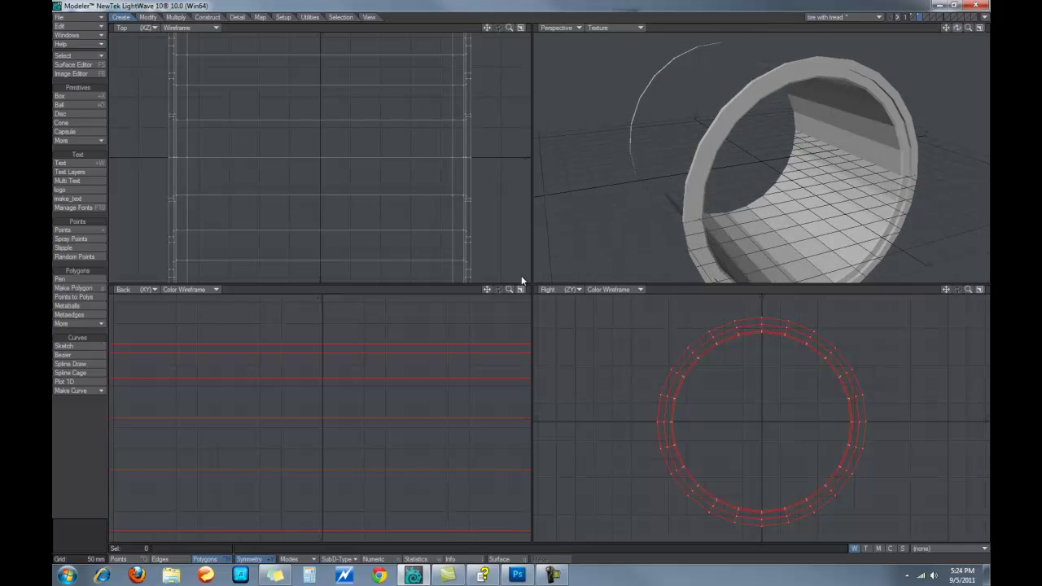
pyautogui.press('Tab')
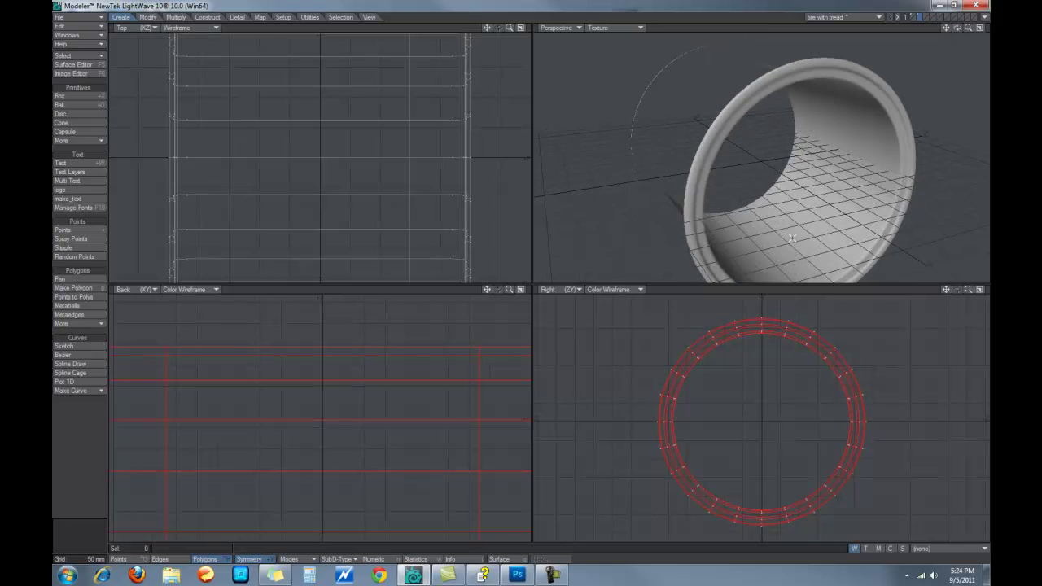
pyautogui.click(915, 20)
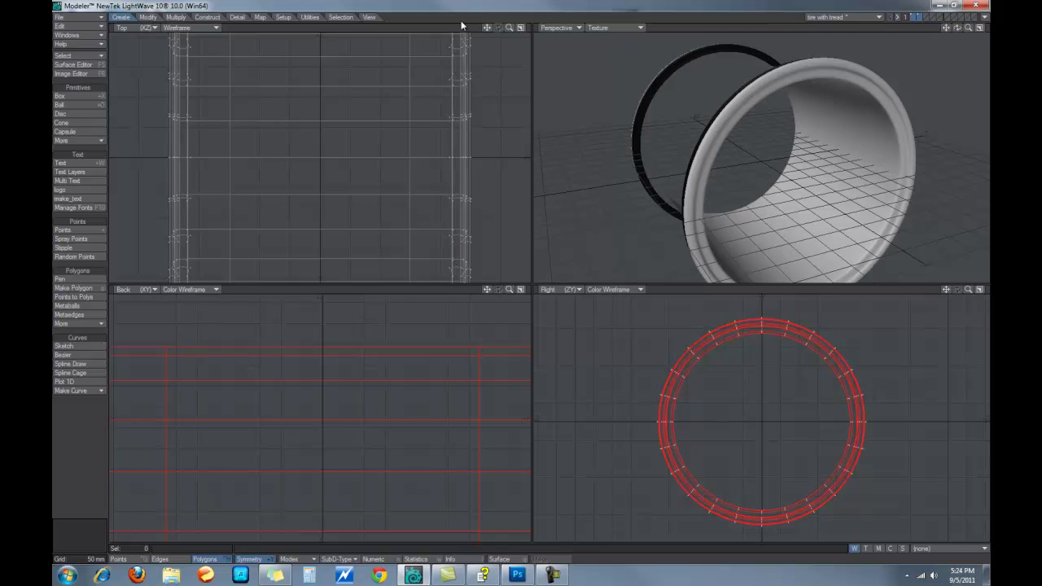
# Step: Unhide all tire geometry to check the rim's fit, then display the rim layer alone
pyautogui.click(369, 17)
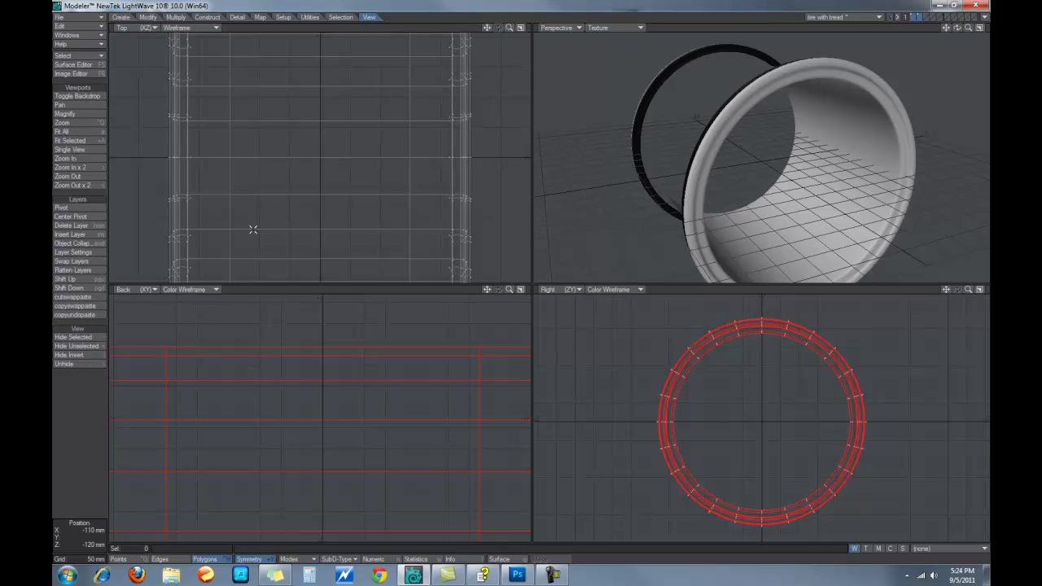
pyautogui.click(90, 364)
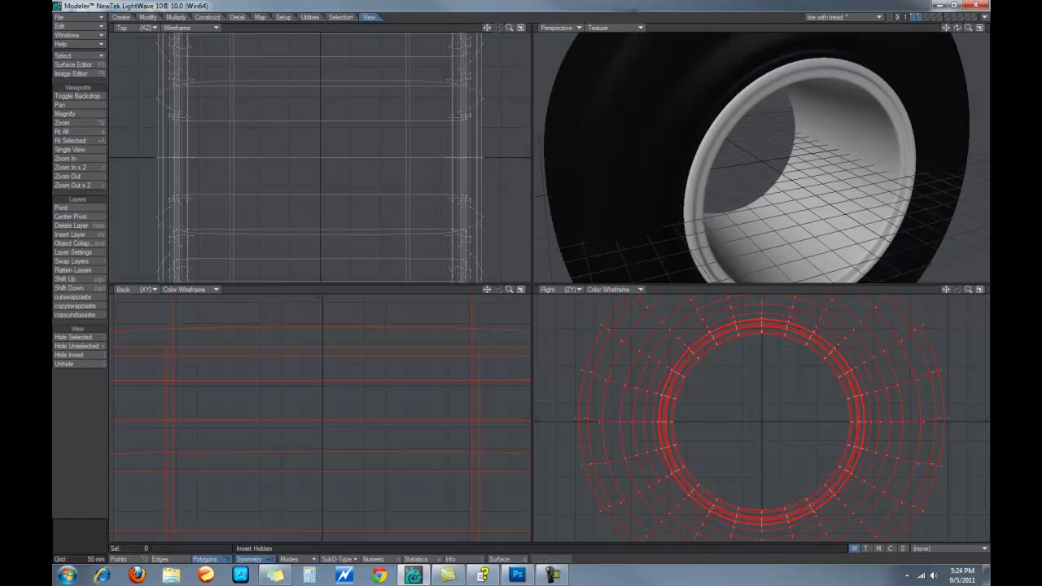
pyautogui.moveTo(973, 30); pyautogui.dragTo(918, 38)
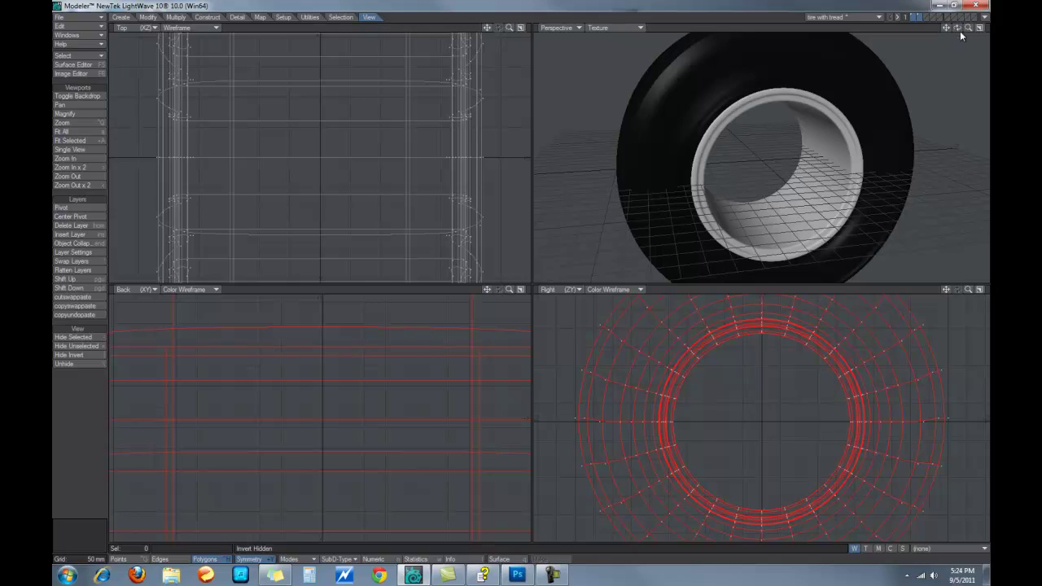
pyautogui.click(918, 18)
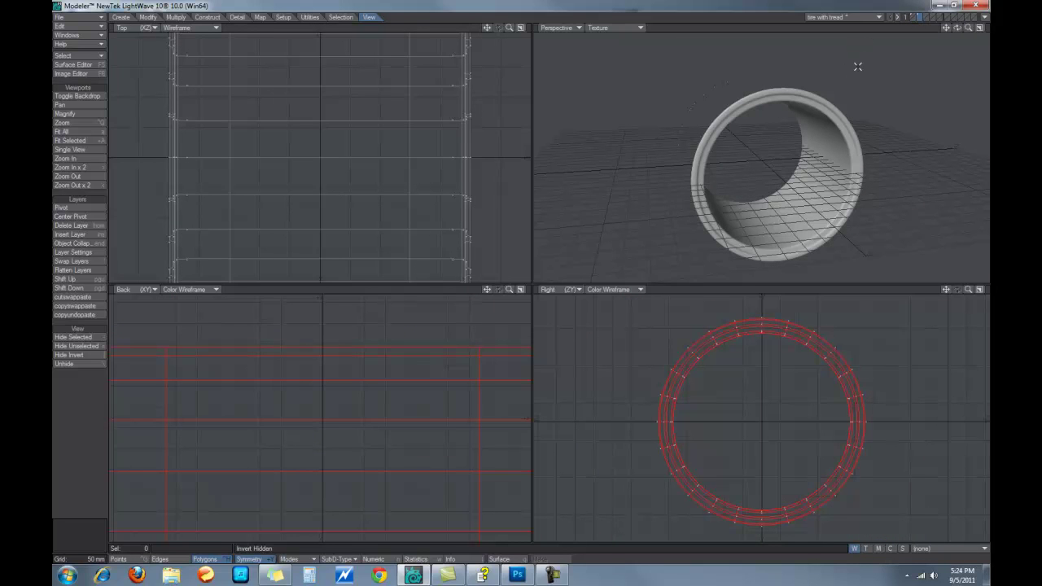
# Step: Show the tire and rim layers, zoom out the Perspective view, and maximize the Back view
pyautogui.click(924, 17)
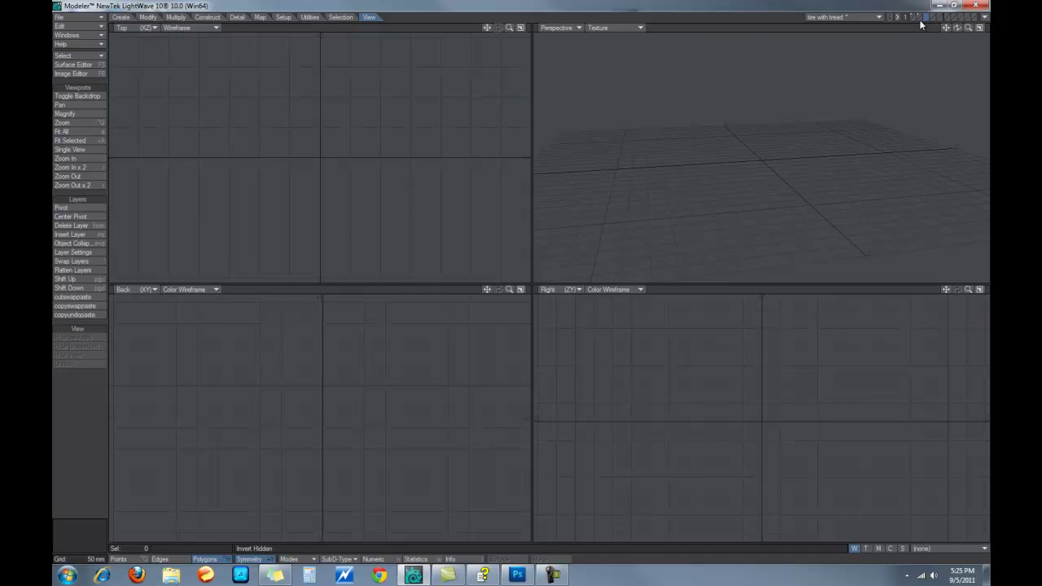
pyautogui.click(922, 19)
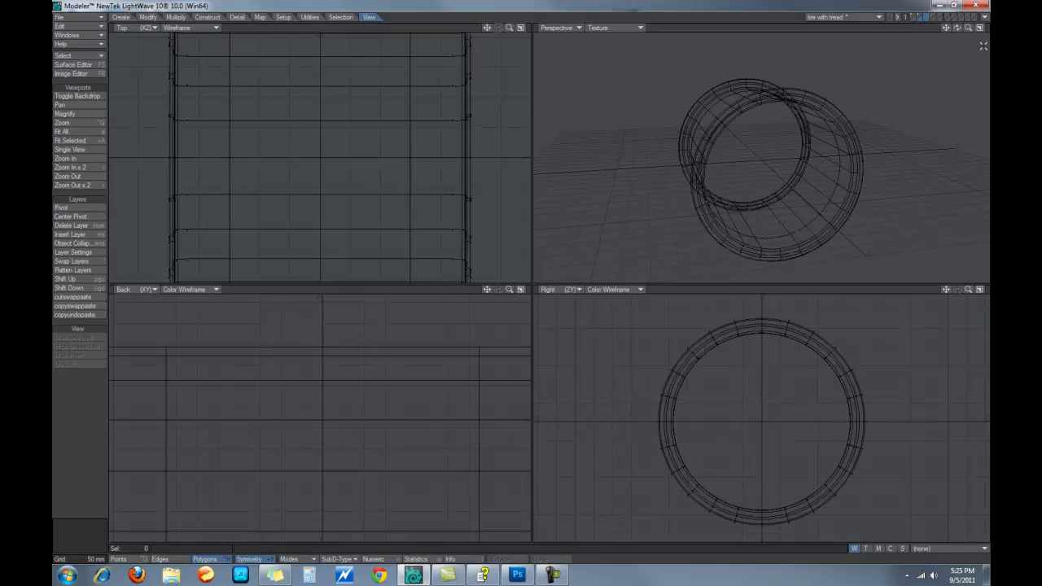
pyautogui.moveTo(967, 28); pyautogui.dragTo(741, 6)
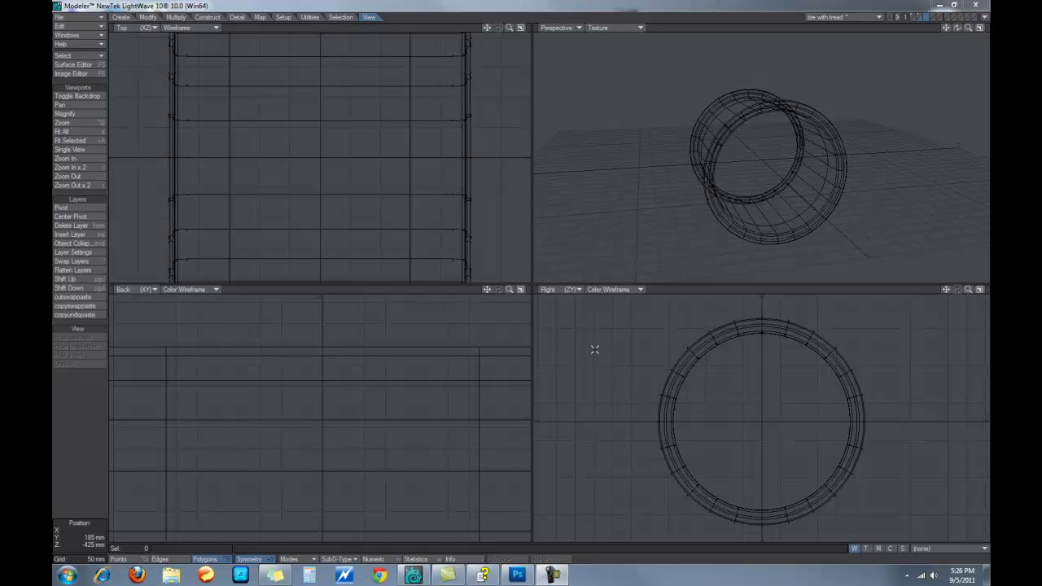
pyautogui.click(521, 288)
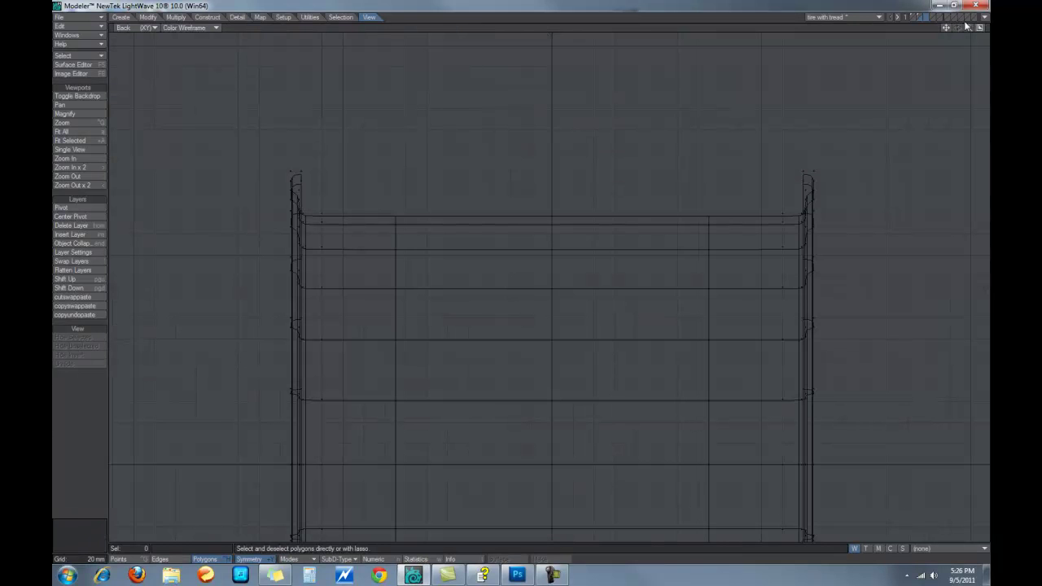
# Step: Activate Create > Curves > Spline Draw and frame the Back view on the tire's centre
pyautogui.moveTo(968, 27)
pyautogui.mouseDown()
pyautogui.moveTo(954, 28)
pyautogui.moveTo(968, 28)
pyautogui.mouseUp()
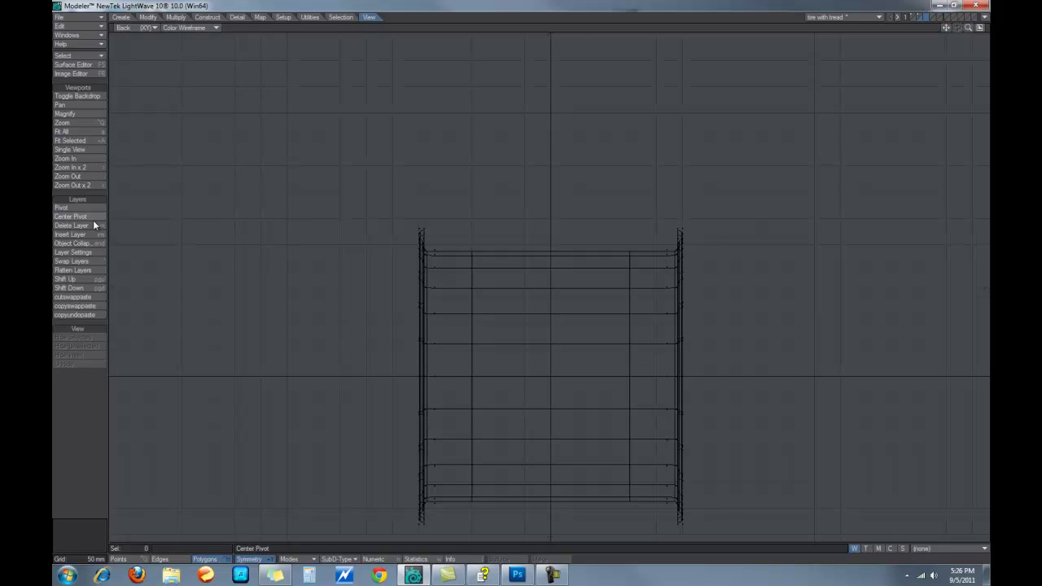
pyautogui.click(121, 17)
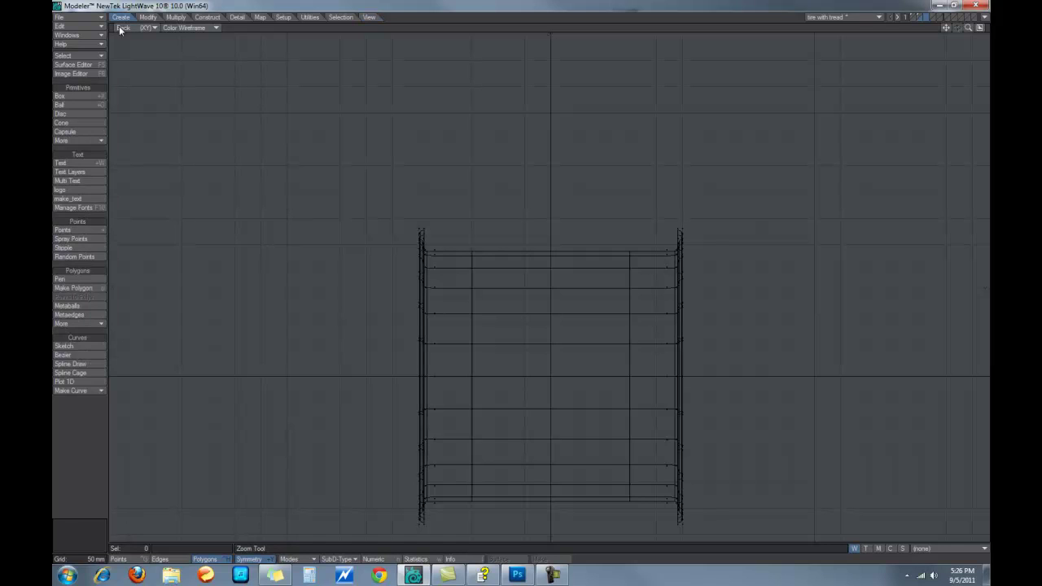
pyautogui.click(74, 363)
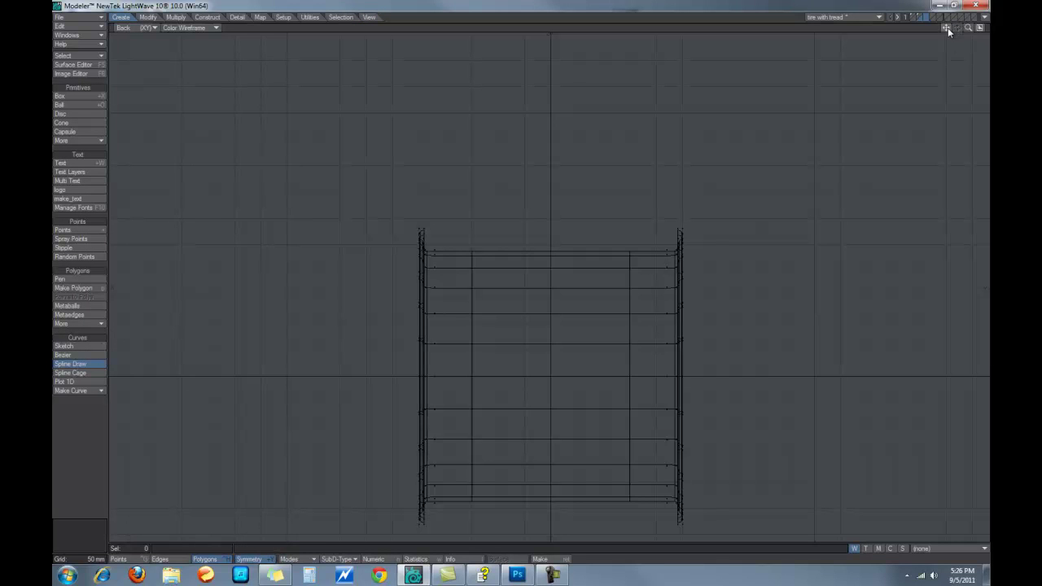
pyautogui.moveTo(947, 31); pyautogui.dragTo(952, 0)
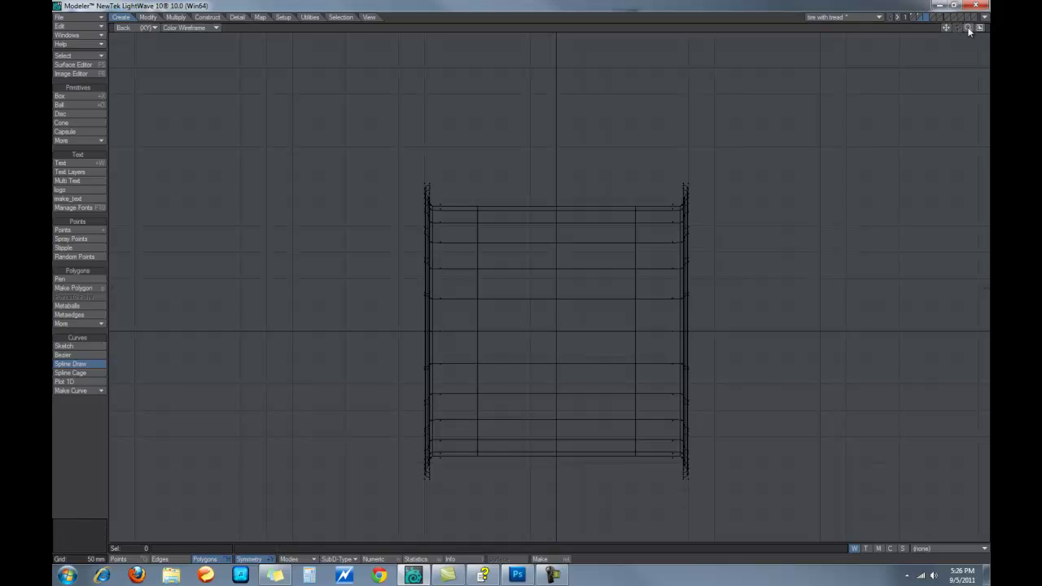
pyautogui.moveTo(968, 30)
pyautogui.mouseDown()
pyautogui.moveTo(987, 30)
pyautogui.moveTo(953, 37)
pyautogui.mouseUp()
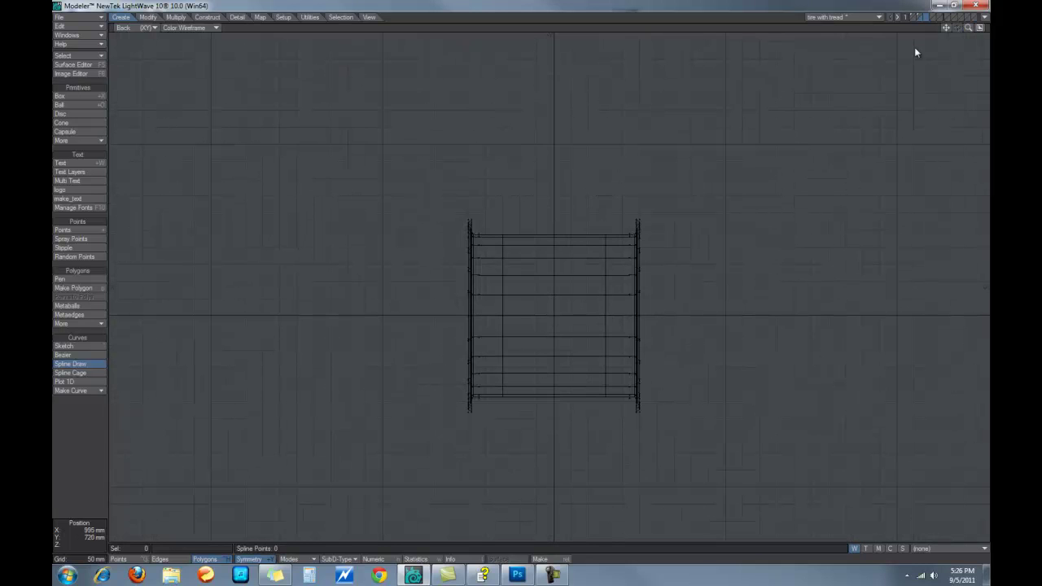
pyautogui.moveTo(968, 29); pyautogui.dragTo(981, 31)
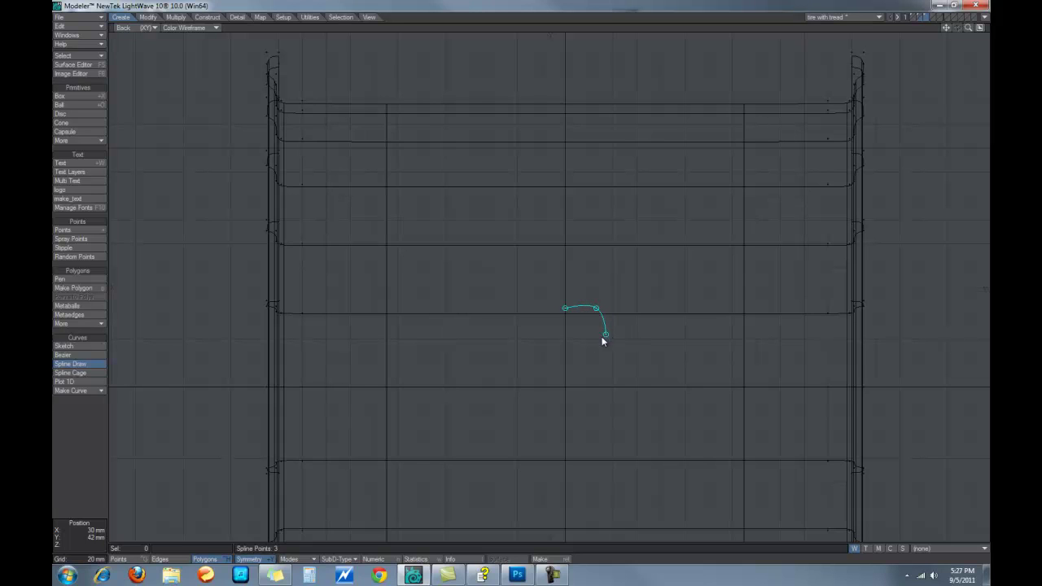
# Step: Add spline points that hook the curve back and run it downward, then commit the spline
pyautogui.click(589, 336)
pyautogui.moveTo(588, 334); pyautogui.dragTo(598, 338)
pyautogui.click(587, 329)
pyautogui.click(581, 337)
pyautogui.click(584, 353)
pyautogui.click(72, 364)
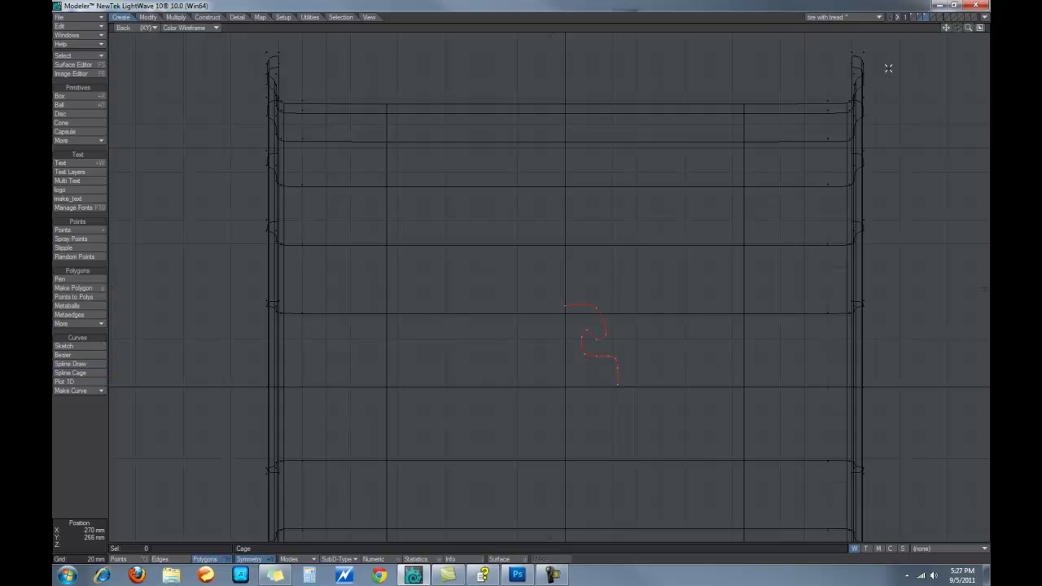
pyautogui.moveTo(969, 28); pyautogui.dragTo(947, 24)
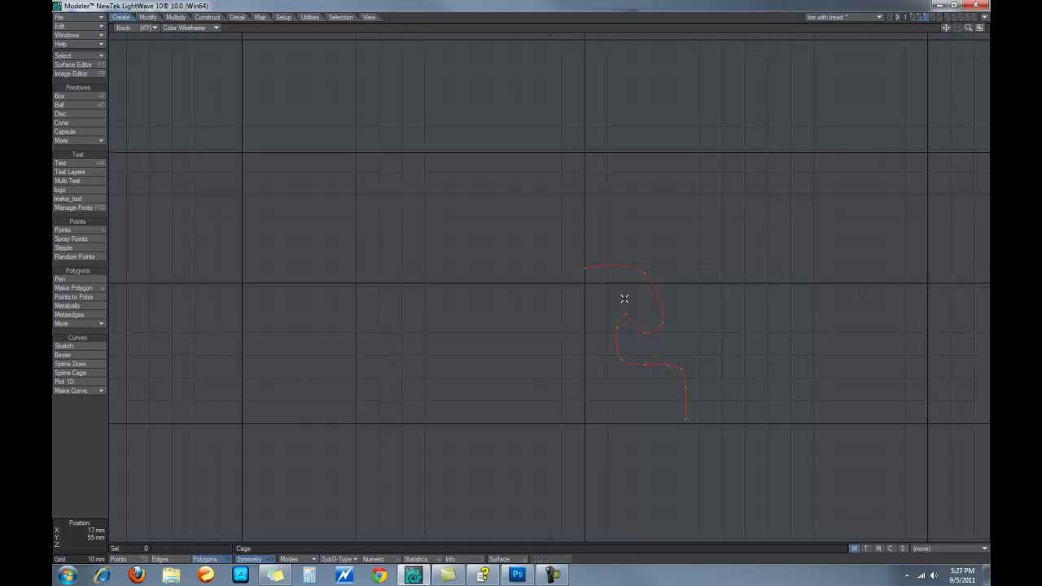
# Step: Nudge the whole curve by about 1 mm with the Move tool
pyautogui.press('t')
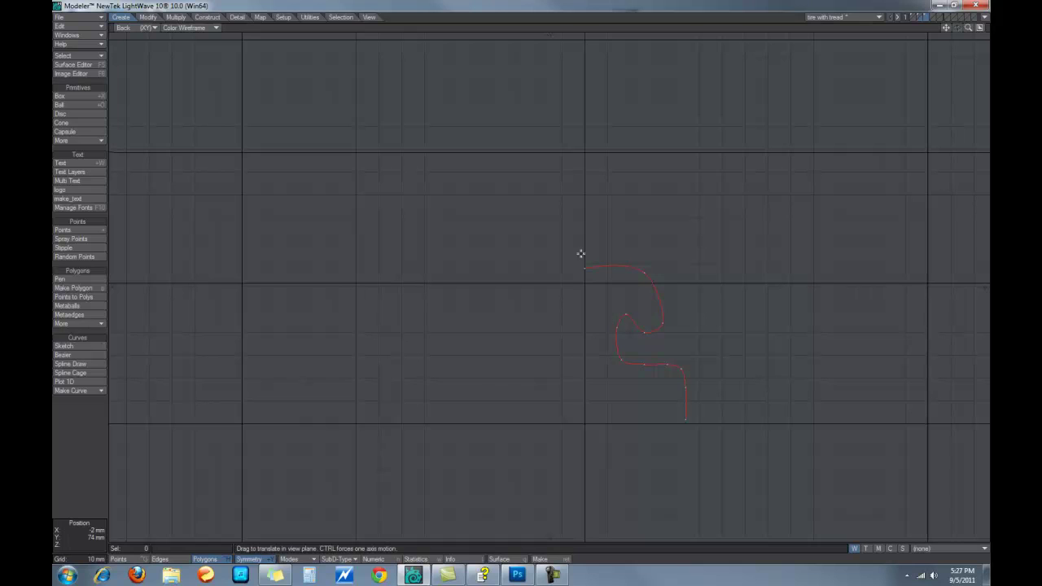
pyautogui.click(583, 269)
pyautogui.click(641, 365)
pyautogui.moveTo(673, 371)
pyautogui.mouseDown()
pyautogui.moveTo(665, 366)
pyautogui.moveTo(686, 384)
pyautogui.mouseUp()
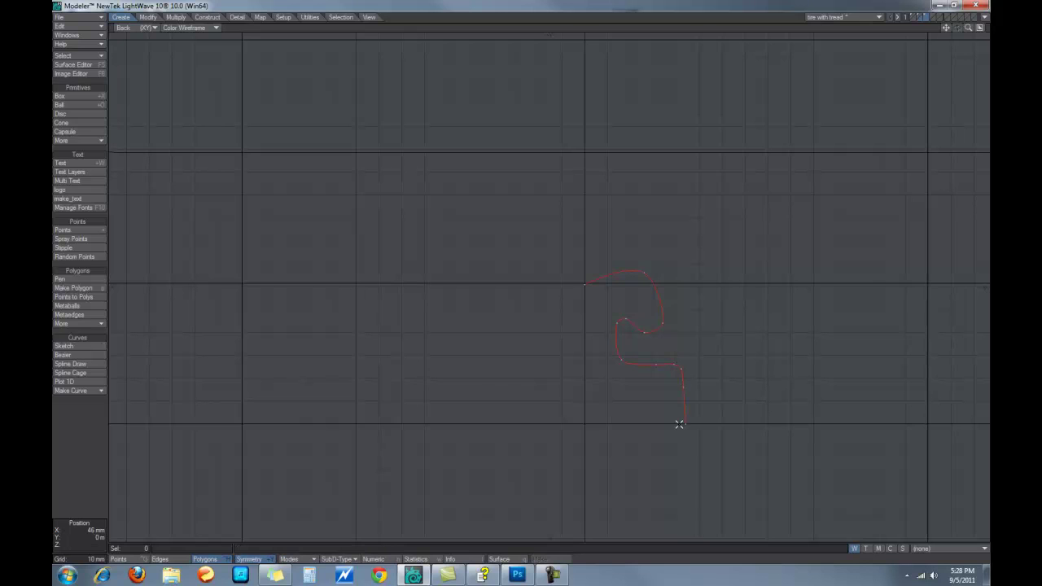
# Step: Select the curve's bottom end point and set its Y value to 0 with Set Value
pyautogui.press('space')
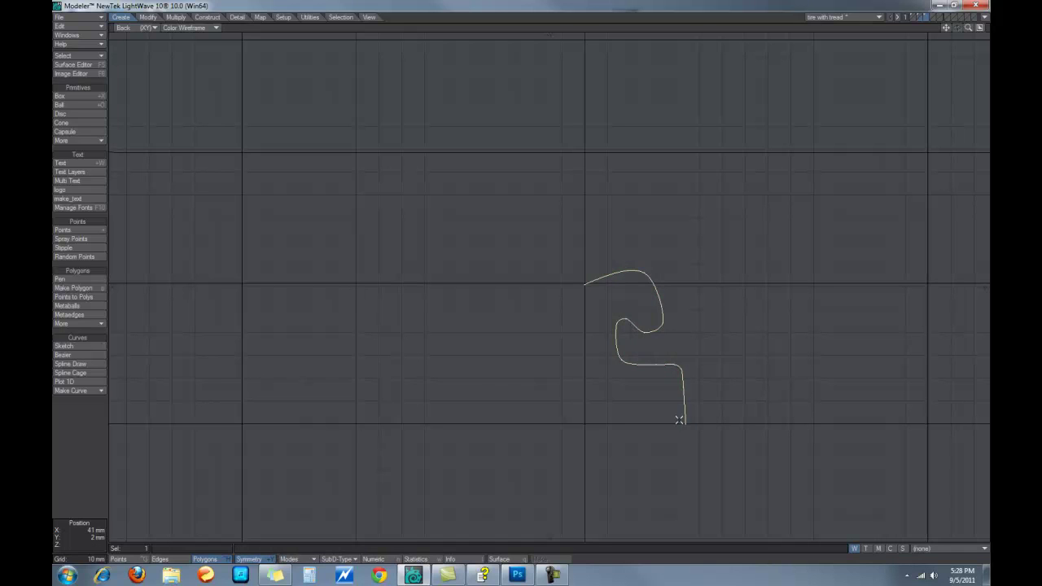
pyautogui.press('space')
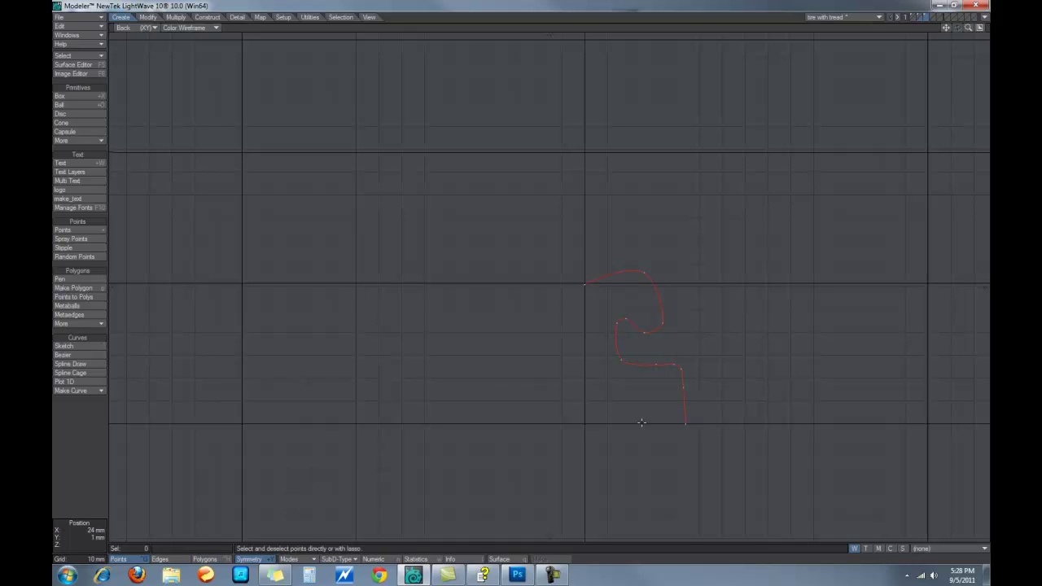
pyautogui.click(688, 424)
pyautogui.hotkey('ctrl', 'v')
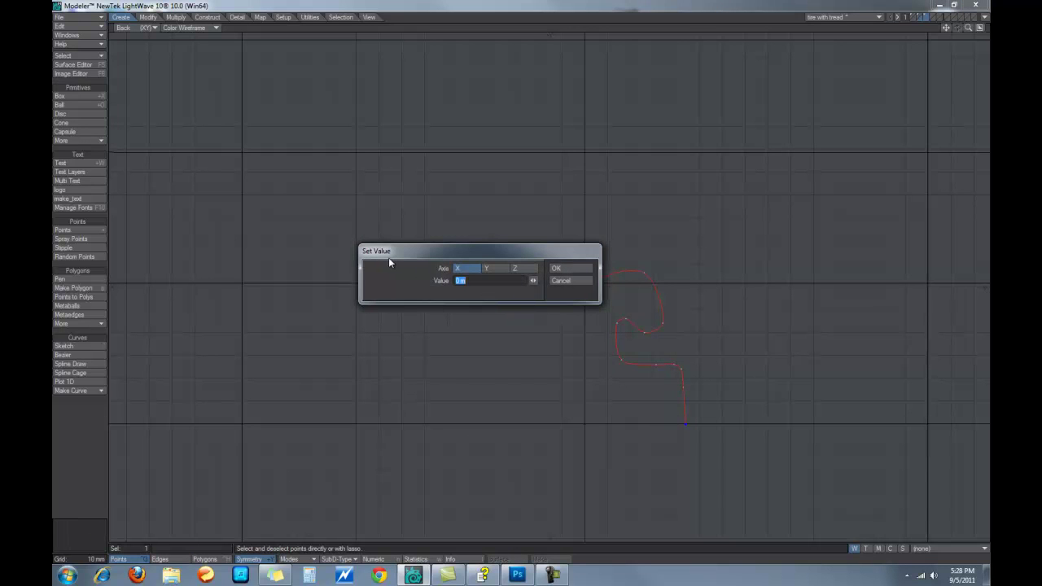
pyautogui.click(492, 267)
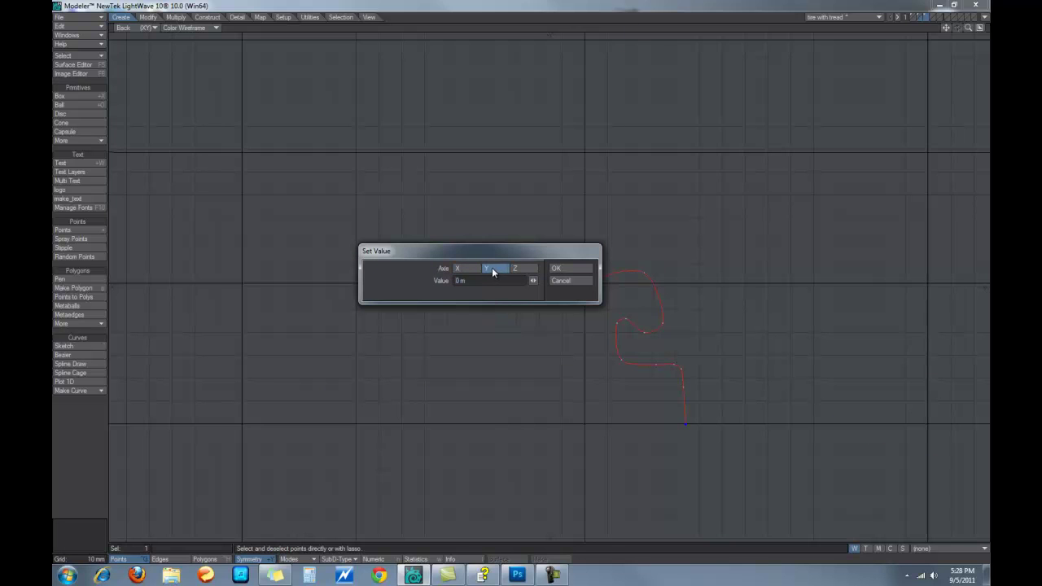
pyautogui.click(560, 271)
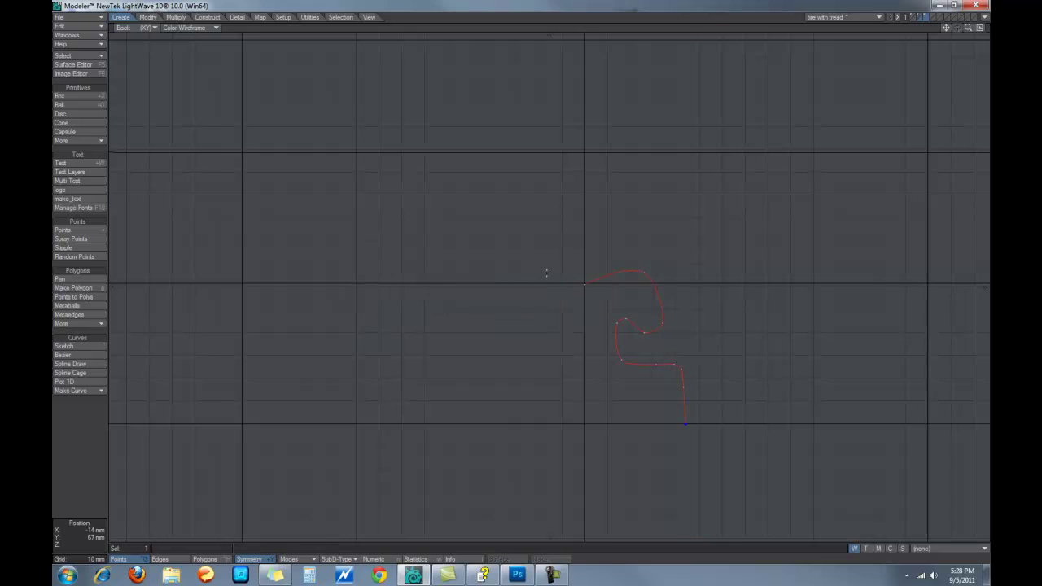
# Step: Return to the quad layout, clear the point selection, and maximize the Back view again
pyautogui.click(981, 30)
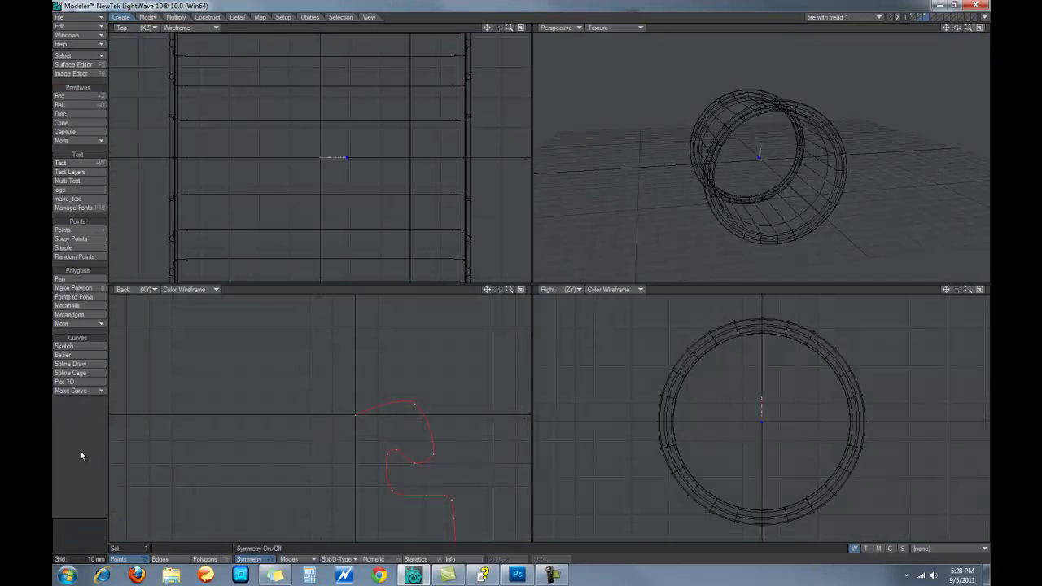
pyautogui.hotkey('ctrl', 'h')
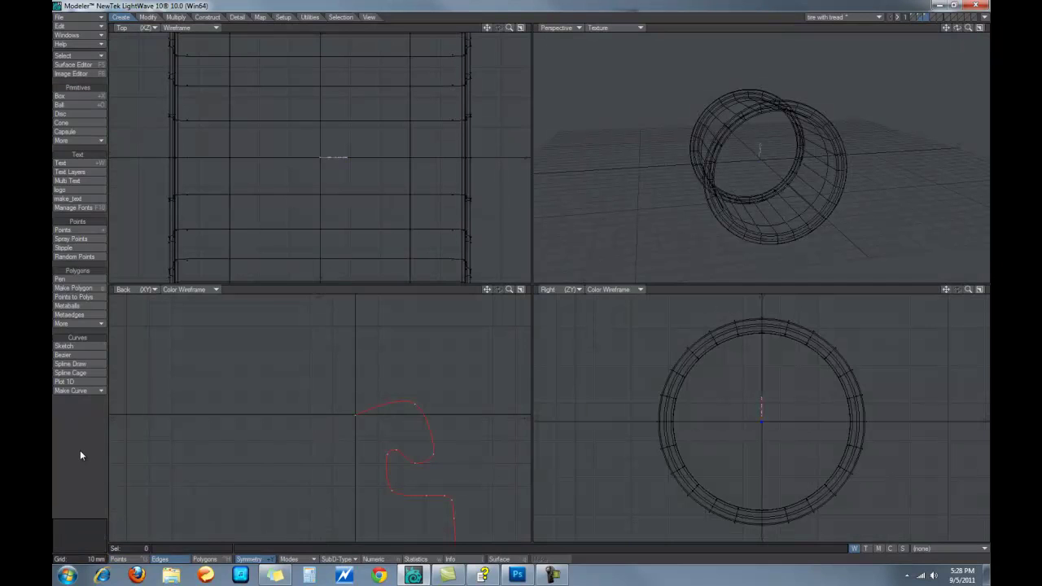
pyautogui.click(130, 562)
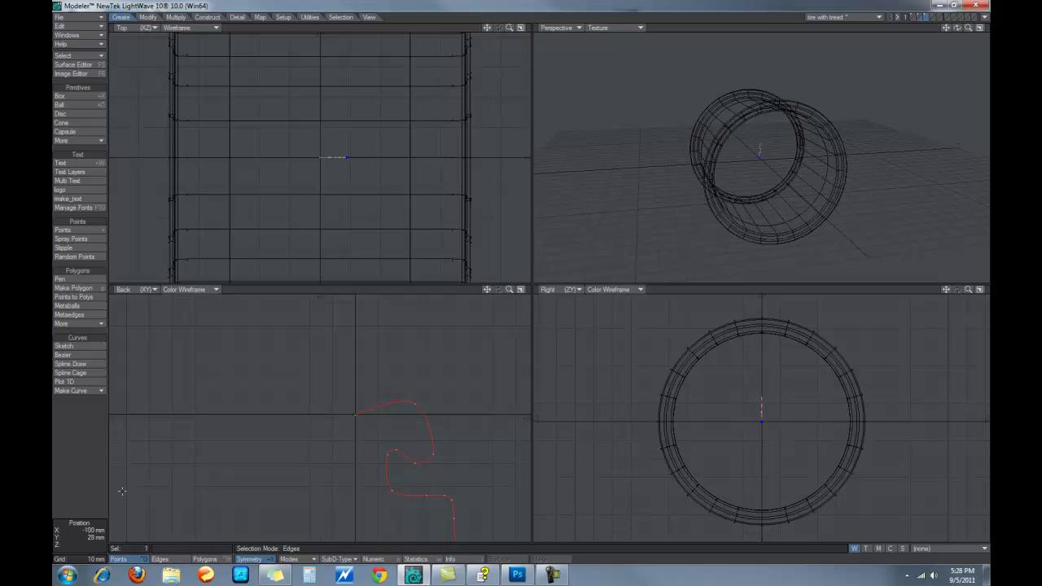
pyautogui.click(88, 462)
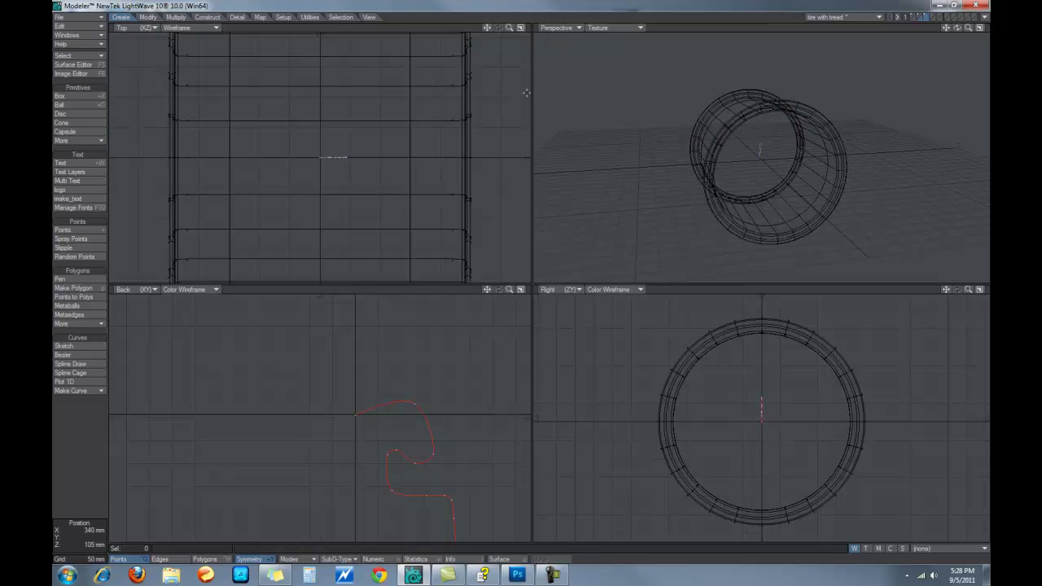
pyautogui.click(520, 289)
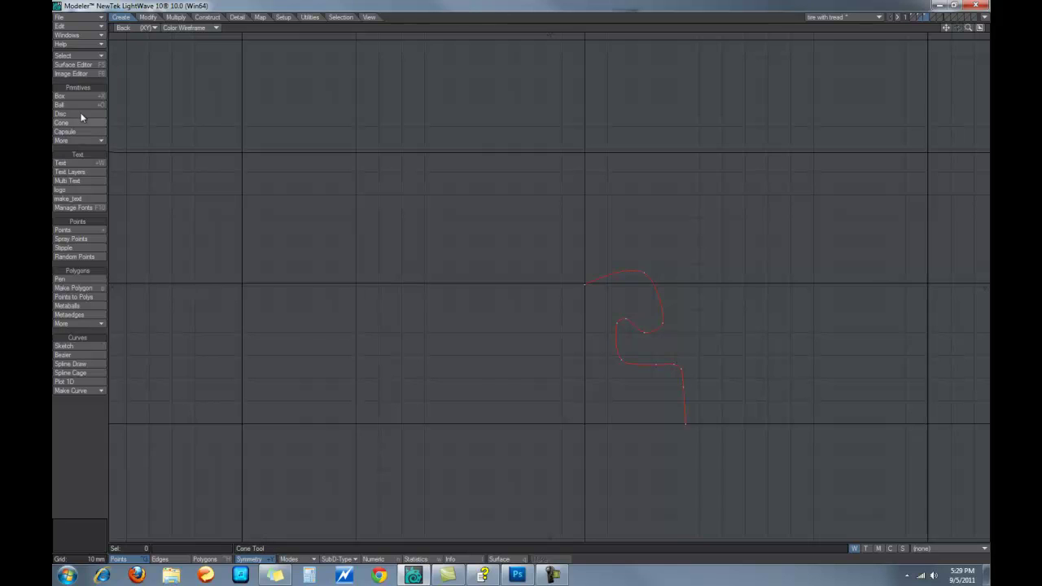
# Step: Mirror the spline downward across the horizontal axis with Duplicate > mirrorY
pyautogui.click(176, 17)
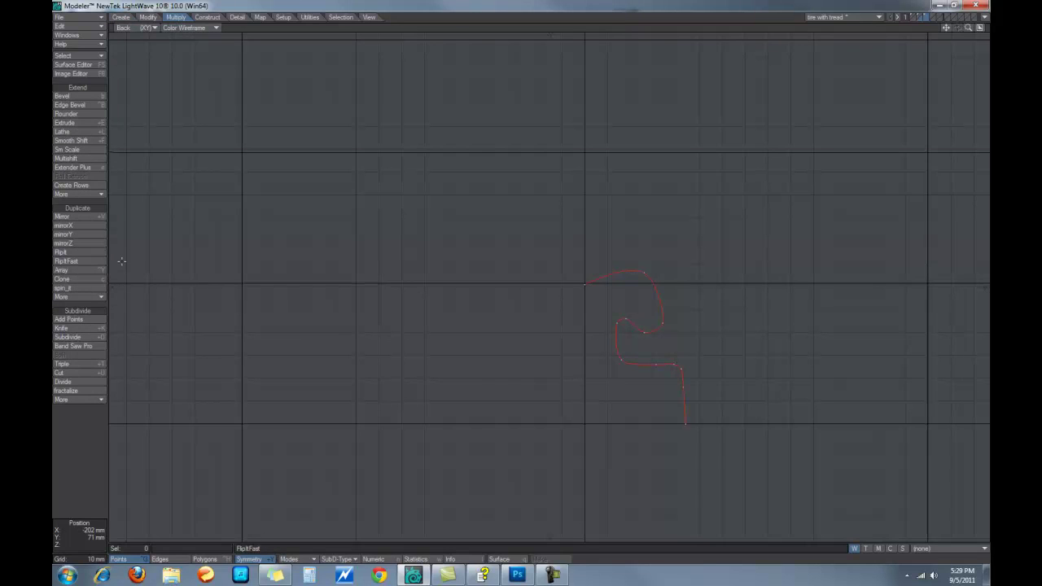
pyautogui.click(75, 234)
pyautogui.moveTo(948, 28); pyautogui.dragTo(944, 2)
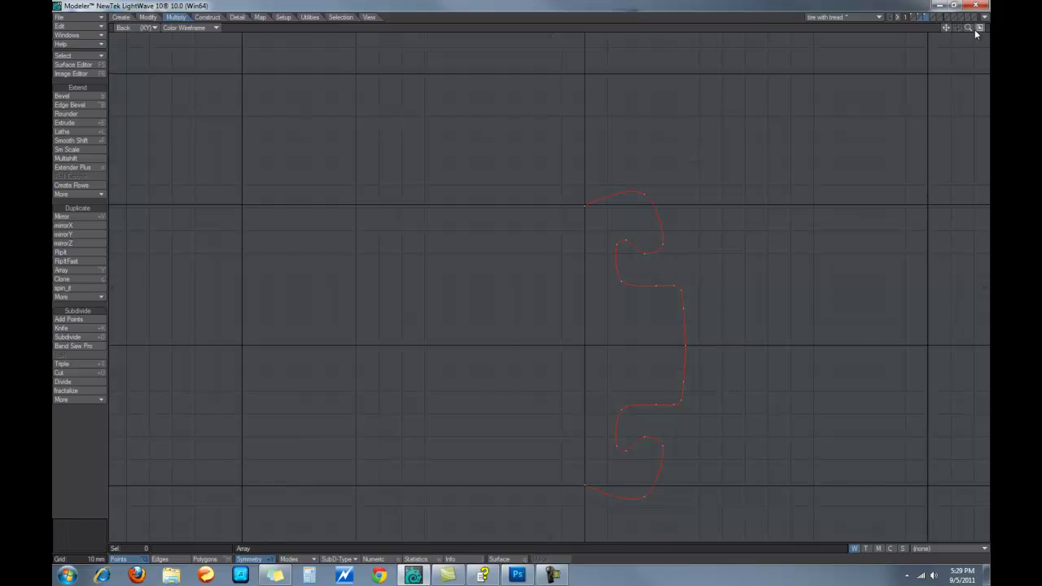
pyautogui.moveTo(968, 28); pyautogui.dragTo(967, 41)
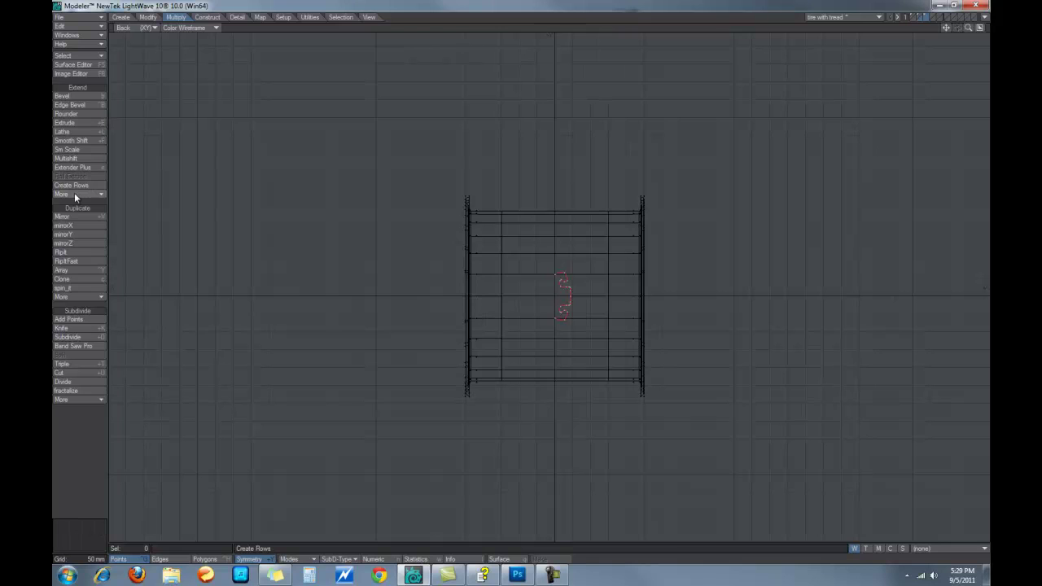
# Step: Scale the mirrored profile down to about 97% with the Size tool
pyautogui.click(150, 19)
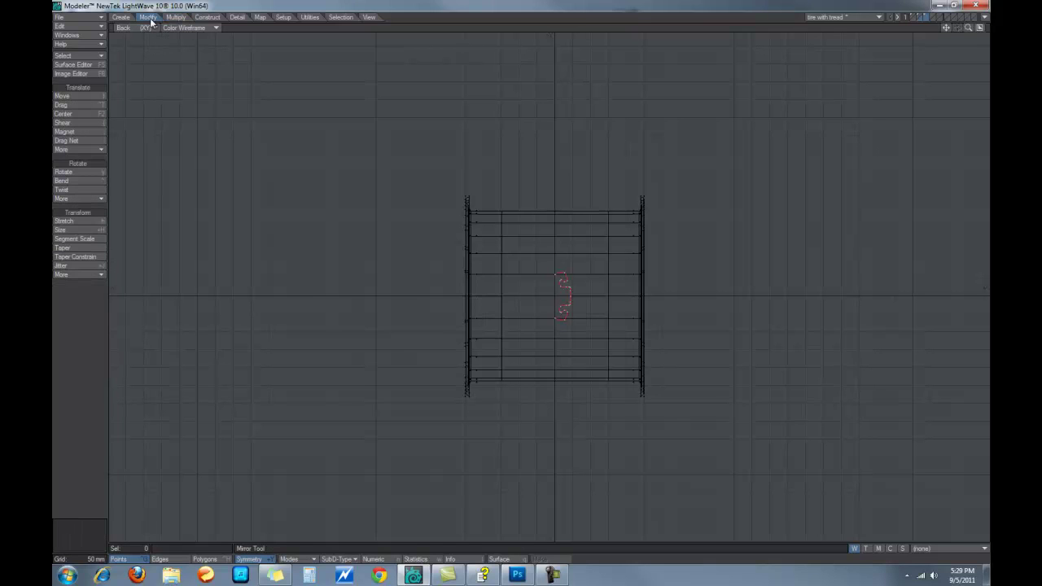
pyautogui.click(73, 230)
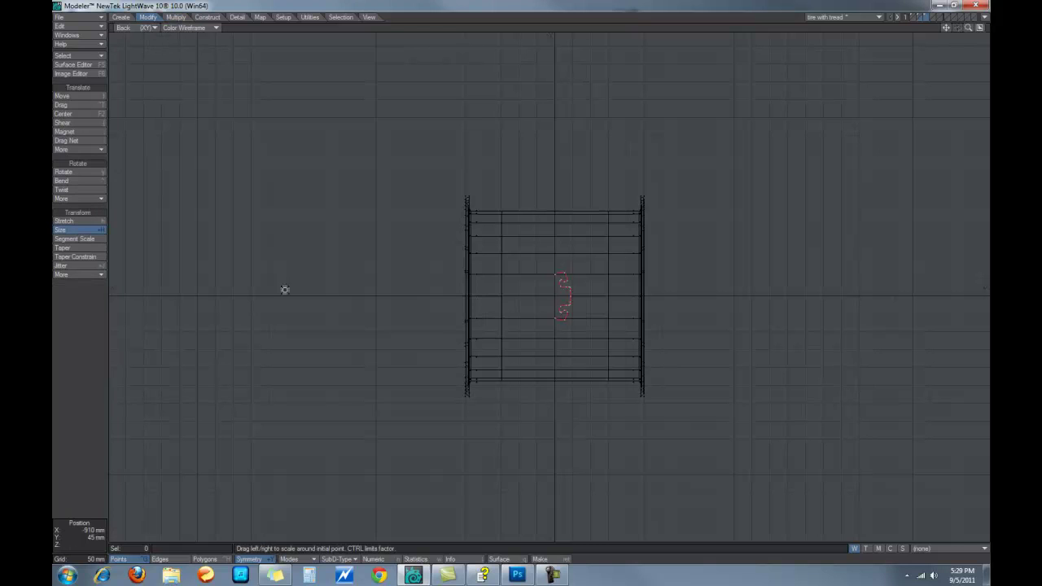
pyautogui.moveTo(561, 298); pyautogui.dragTo(557, 298)
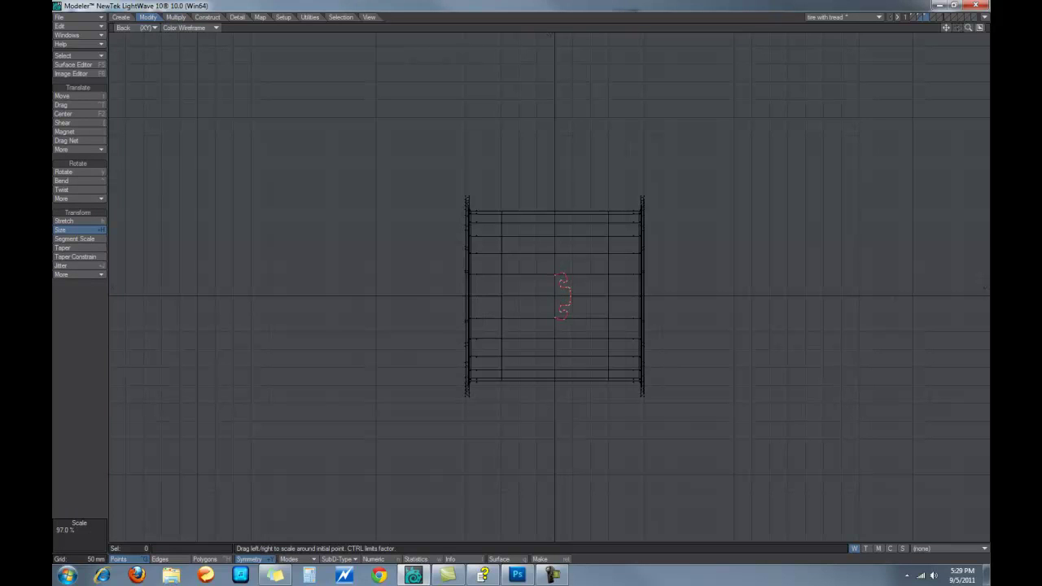